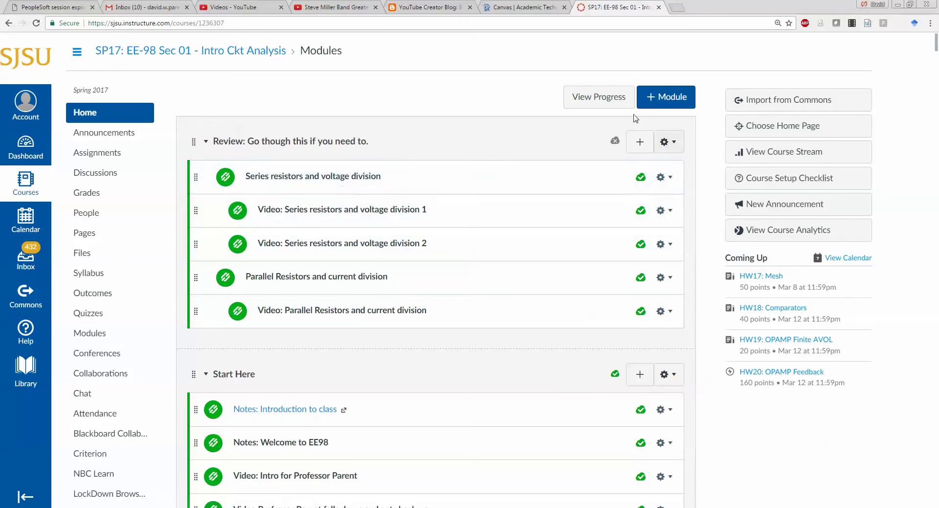
Step: Open the course home page choice and the new module dialog, and cancel both without saving
click(758, 131)
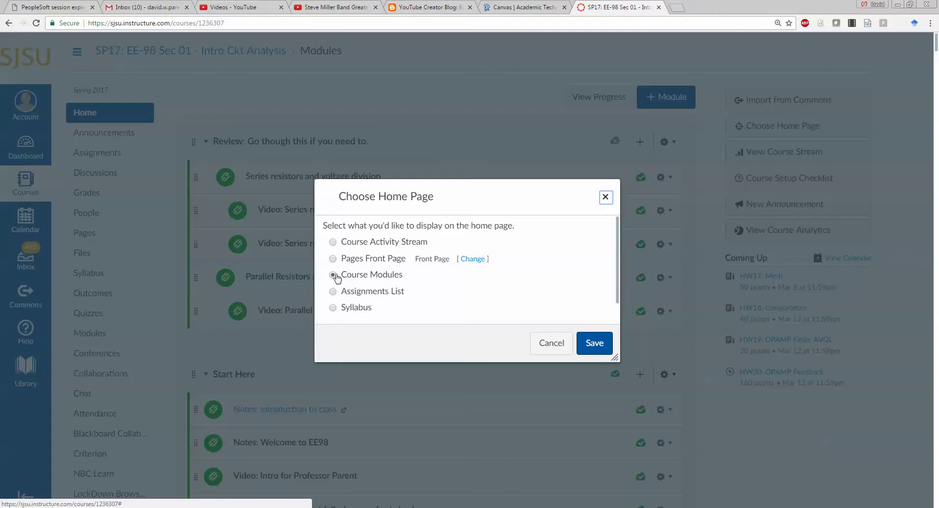
click(551, 343)
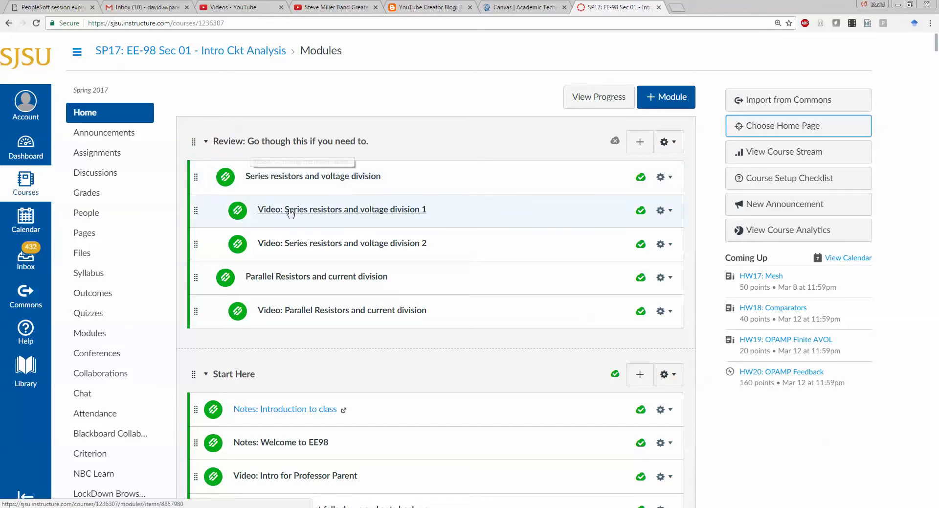
scroll(311, 204, down, 1)
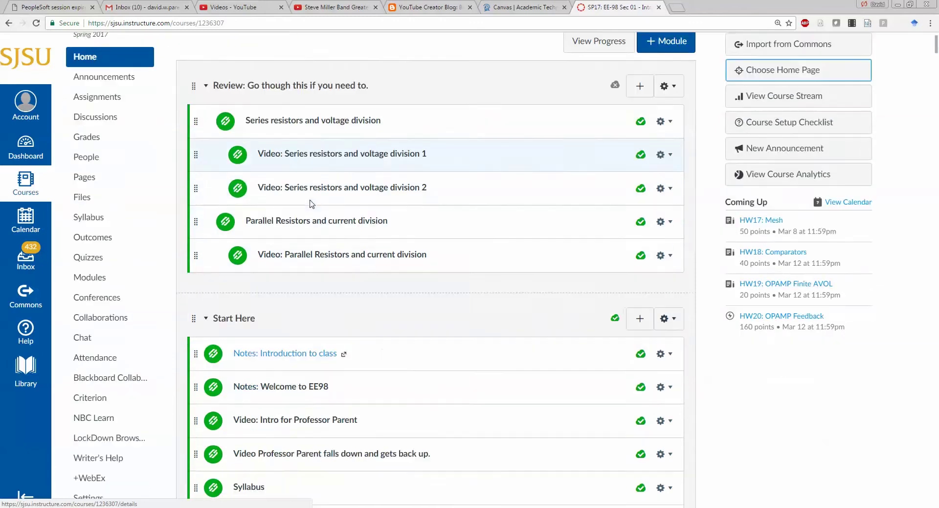
scroll(311, 203, down, 5)
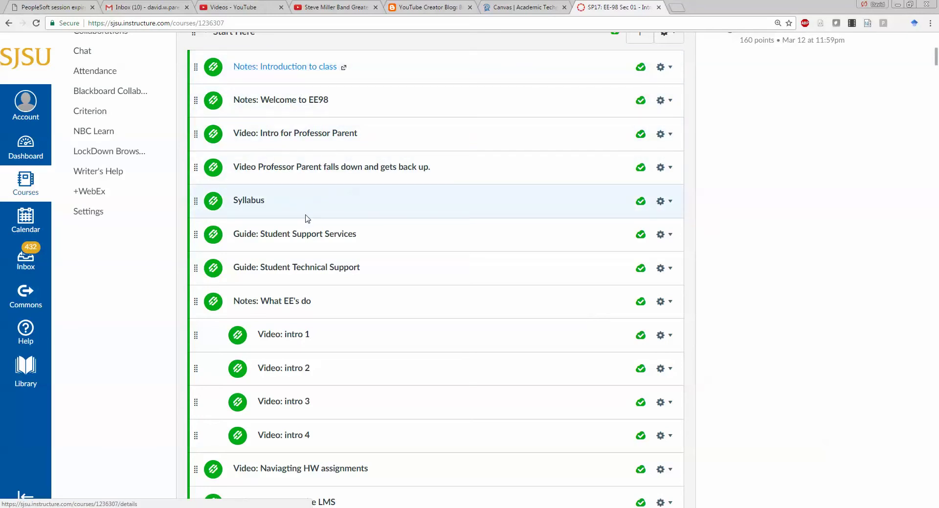
scroll(304, 216, up, 1)
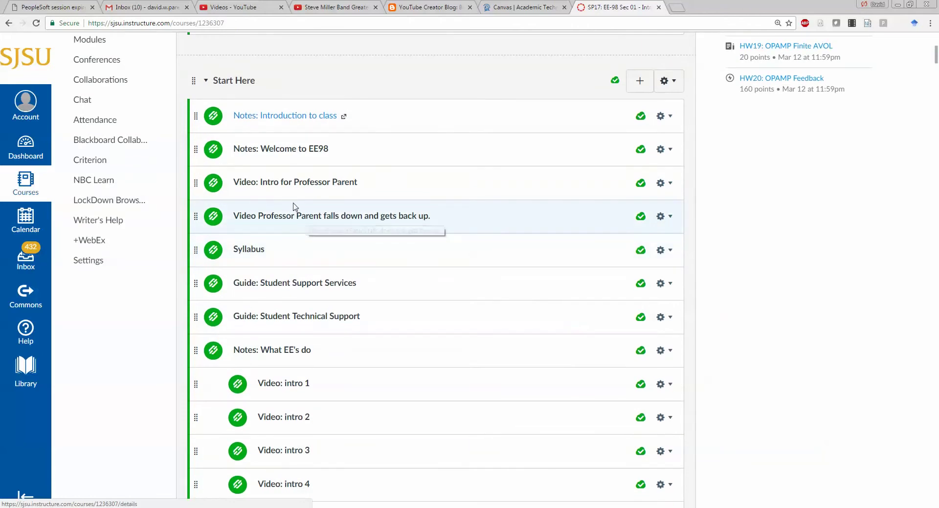
scroll(309, 196, up, 6)
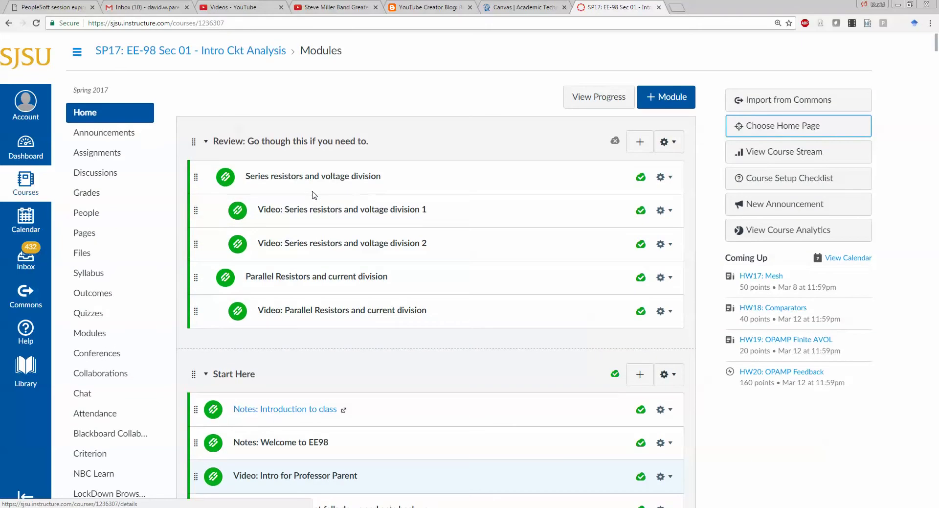
click(673, 98)
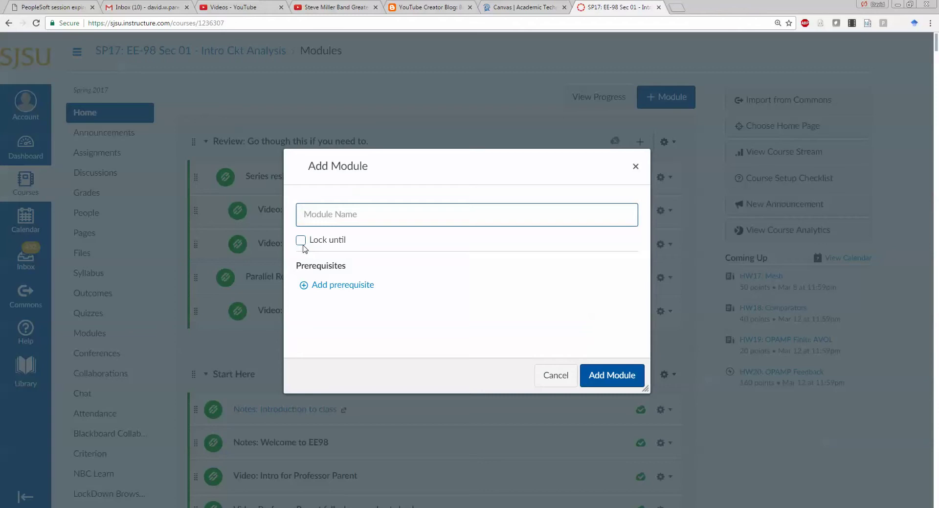
click(558, 379)
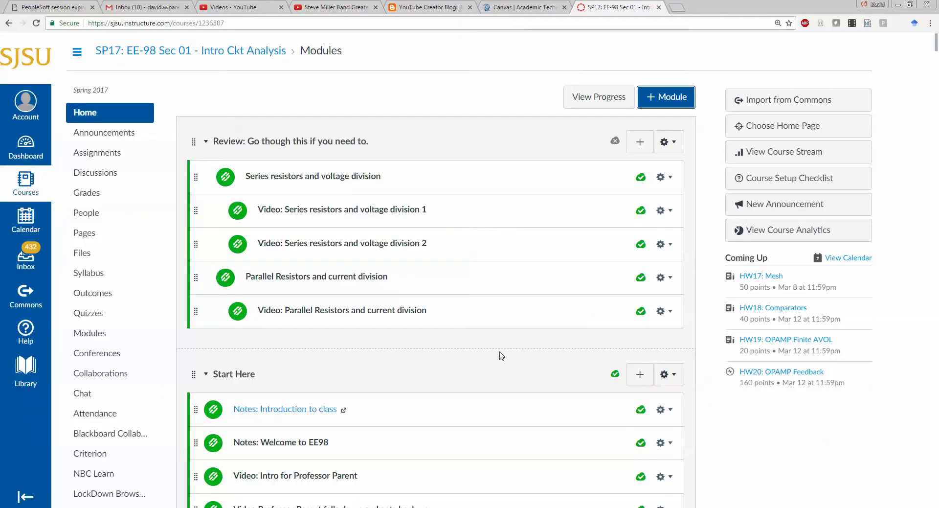
Step: Upload SKM_C754e17030608131.pdf from Downloads as a new file item in Start Here
scroll(501, 356, down, 2)
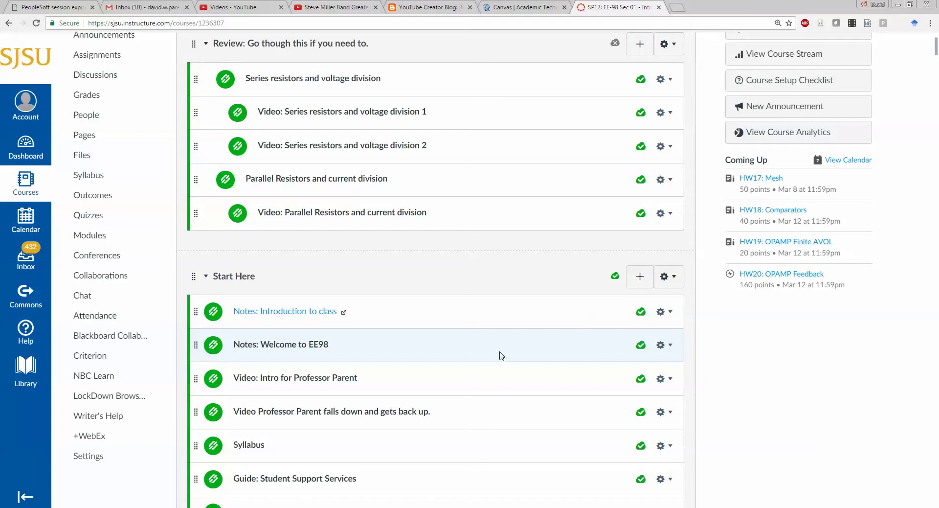
scroll(501, 356, down, 3)
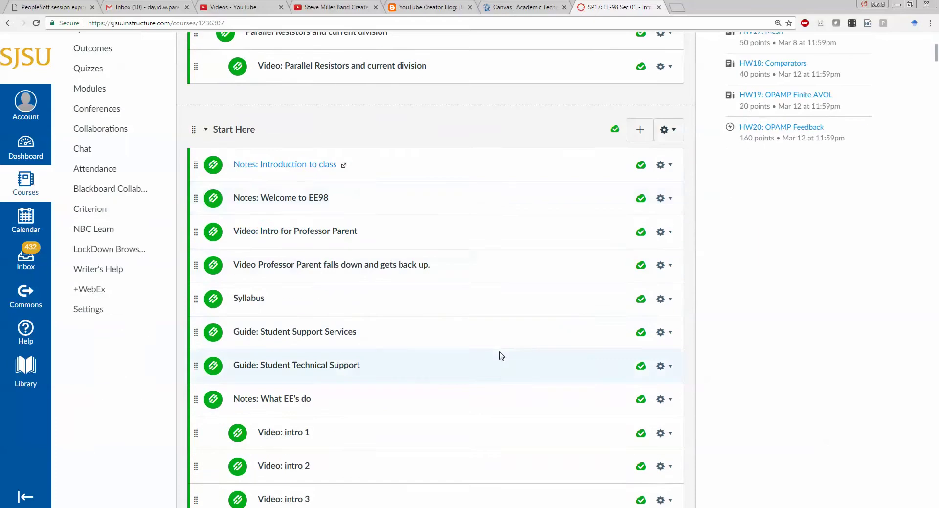
click(646, 139)
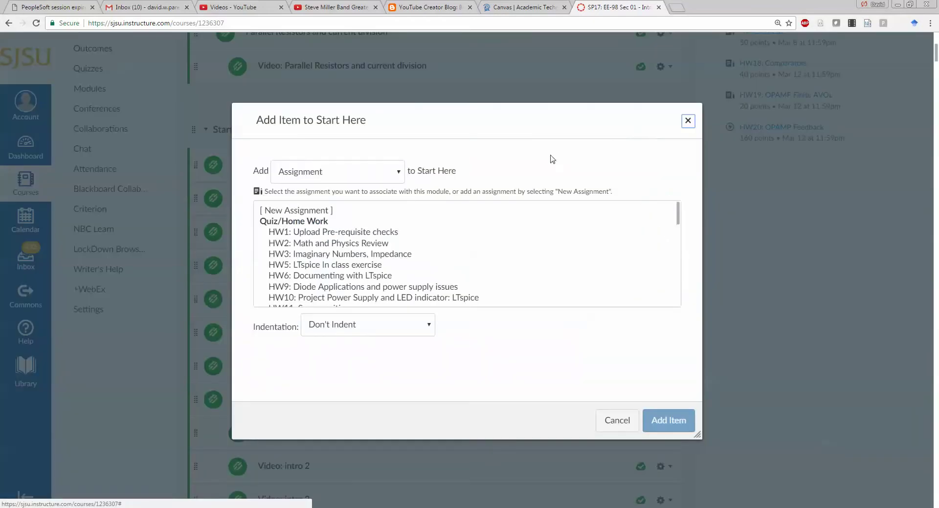
click(359, 172)
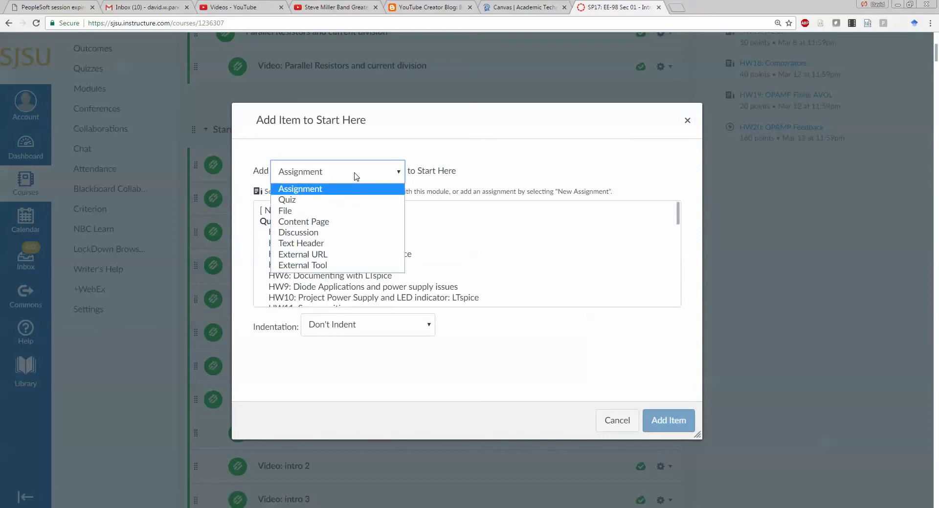
click(317, 211)
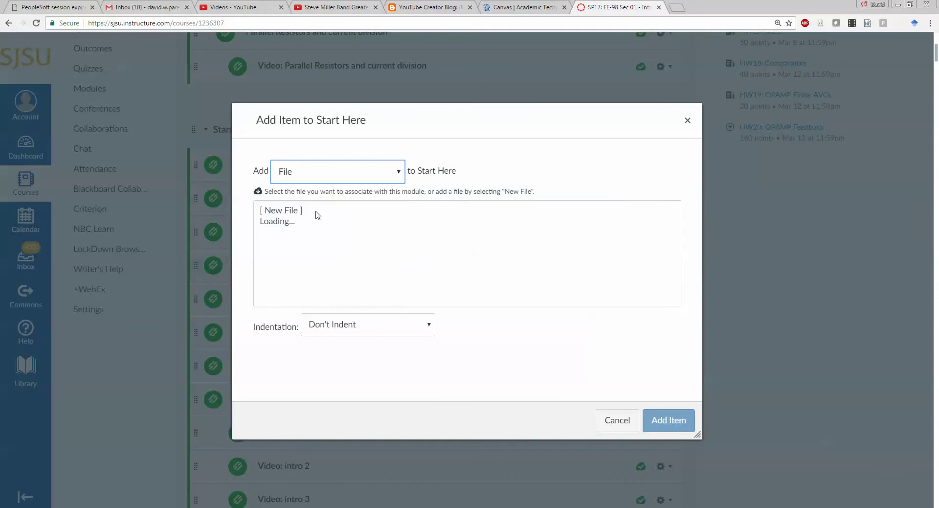
click(279, 212)
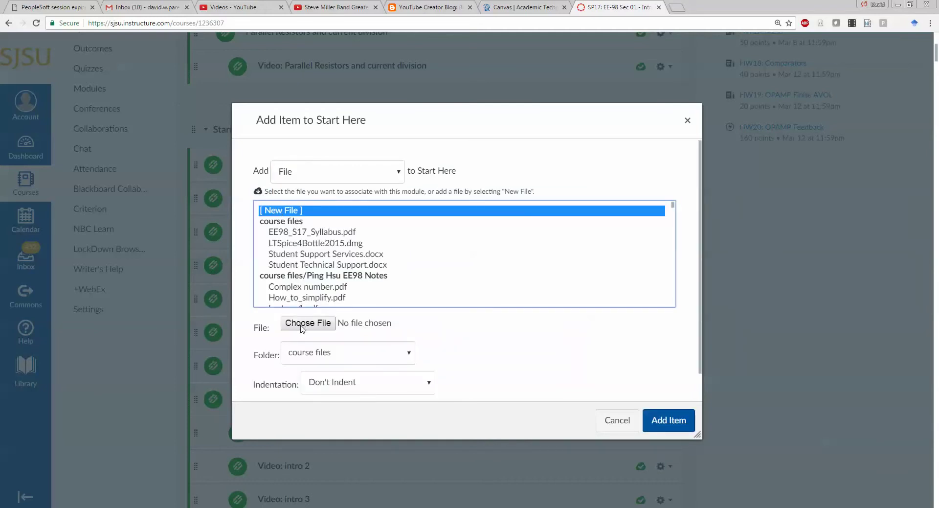
click(307, 323)
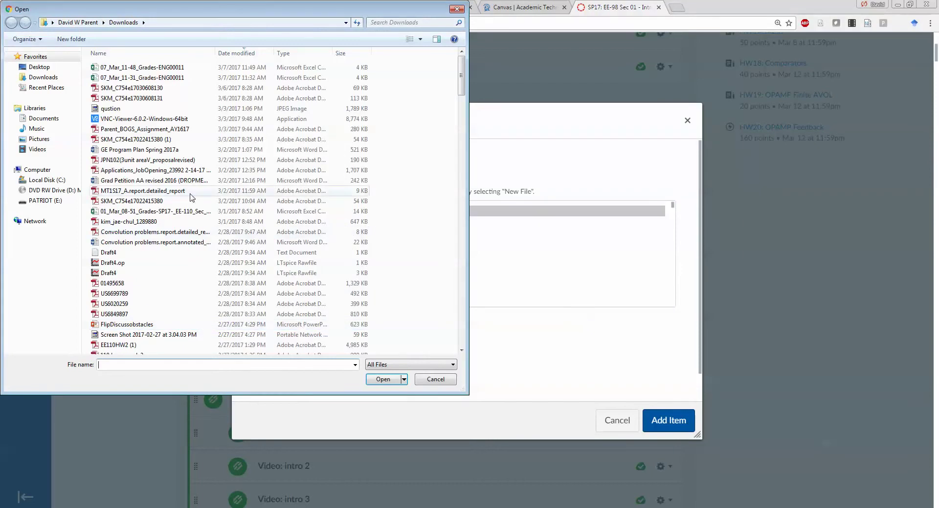
click(125, 98)
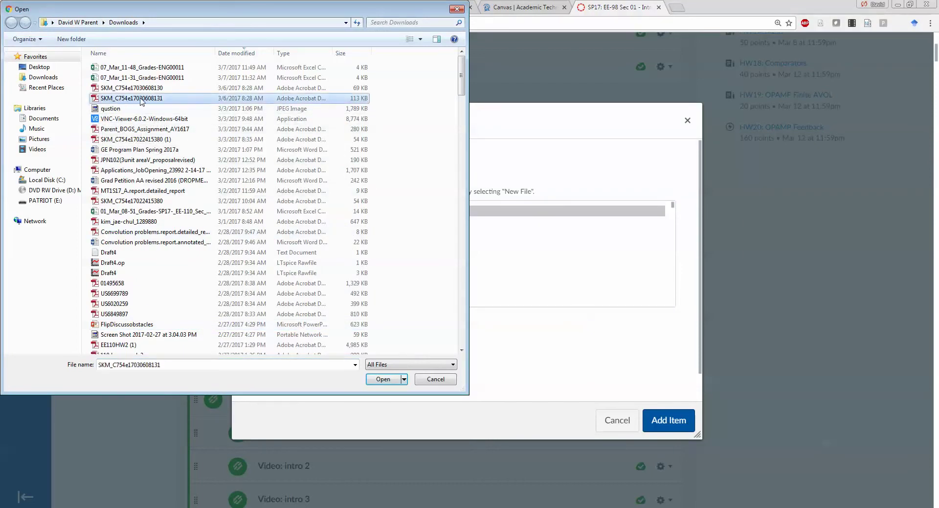
click(385, 380)
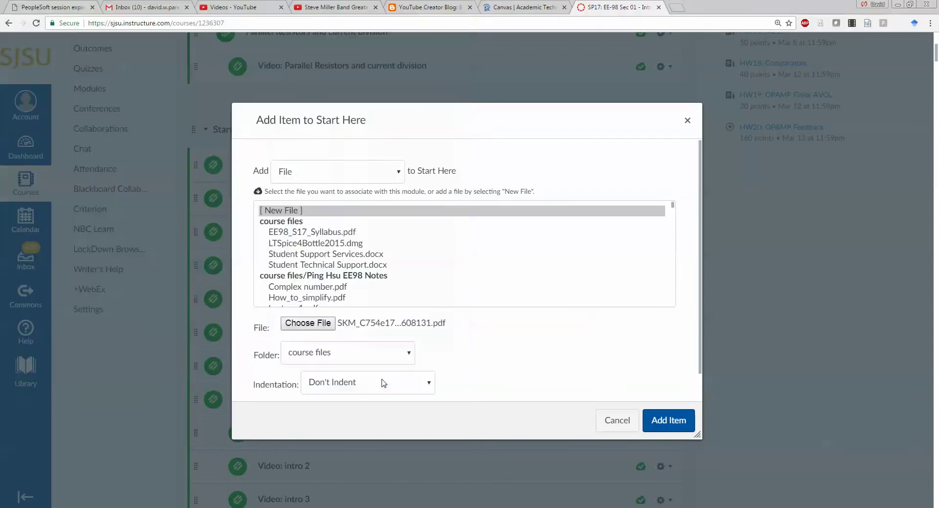
click(666, 421)
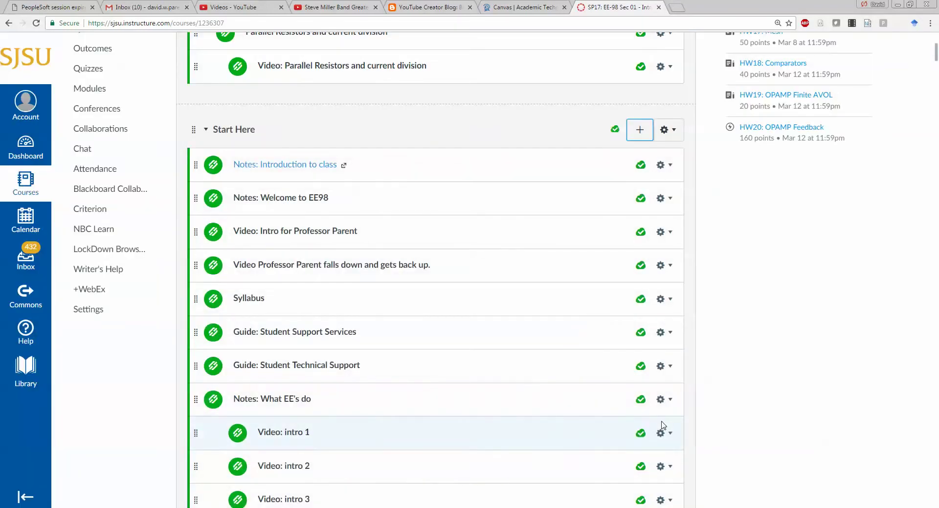
Step: Delete the SKM_C754e17030608131.pdf item from Start Here and confirm the removal
scroll(607, 376, down, 9)
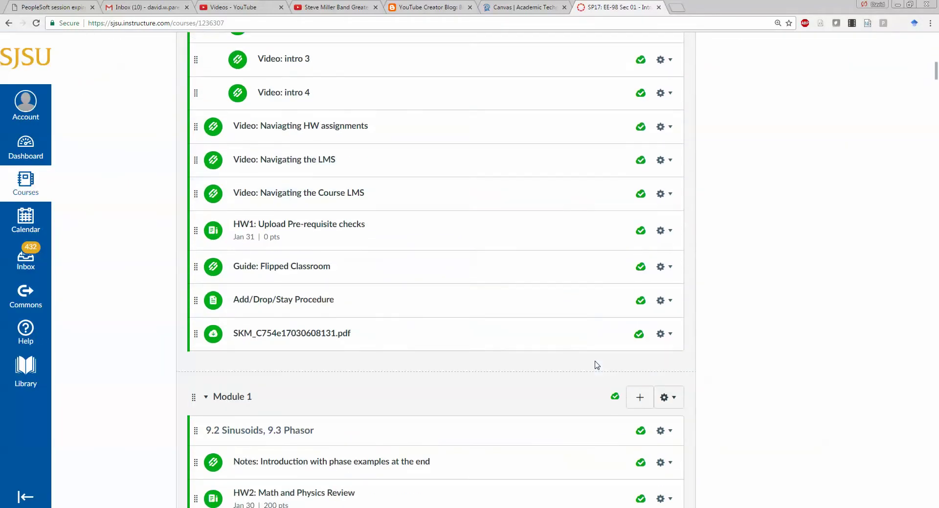
click(671, 336)
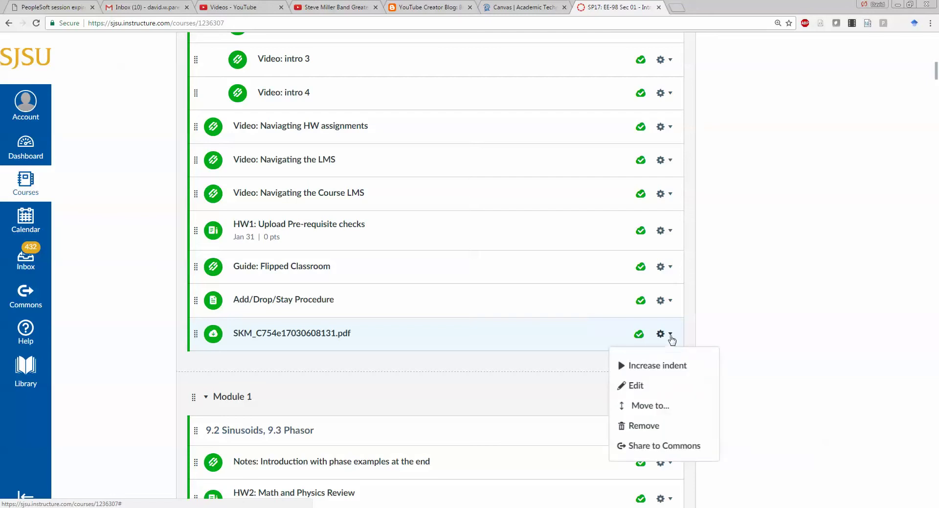
click(642, 428)
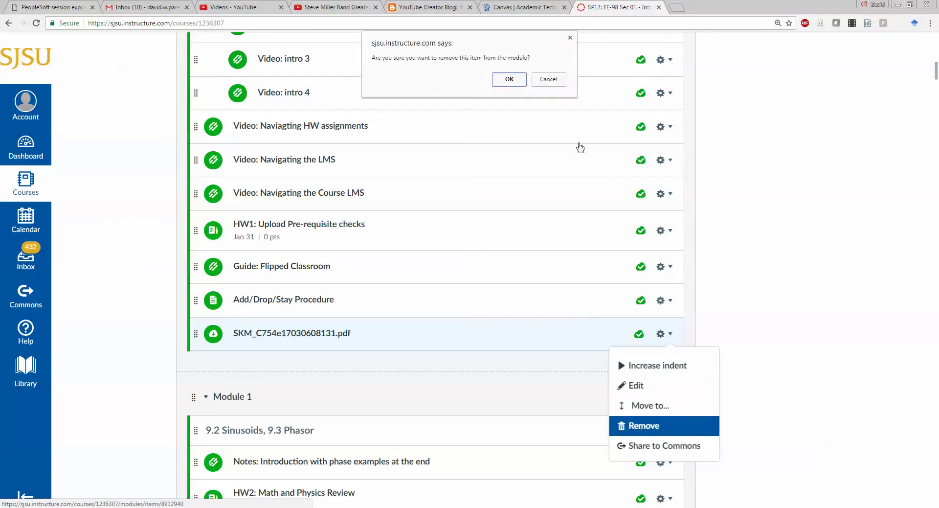
click(508, 80)
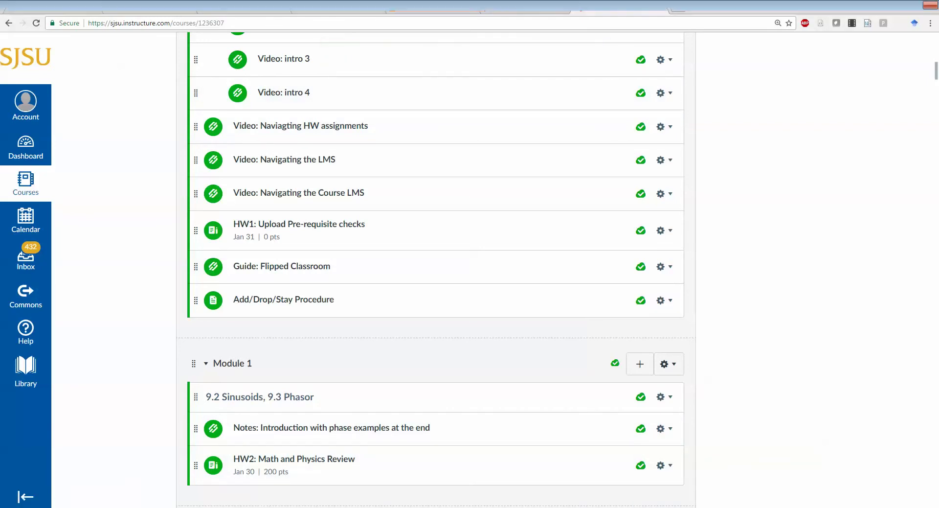
Step: Copy the Circuit Problems PDF's Dropbox public link from EE110, then return to the Canvas window
click(104, 497)
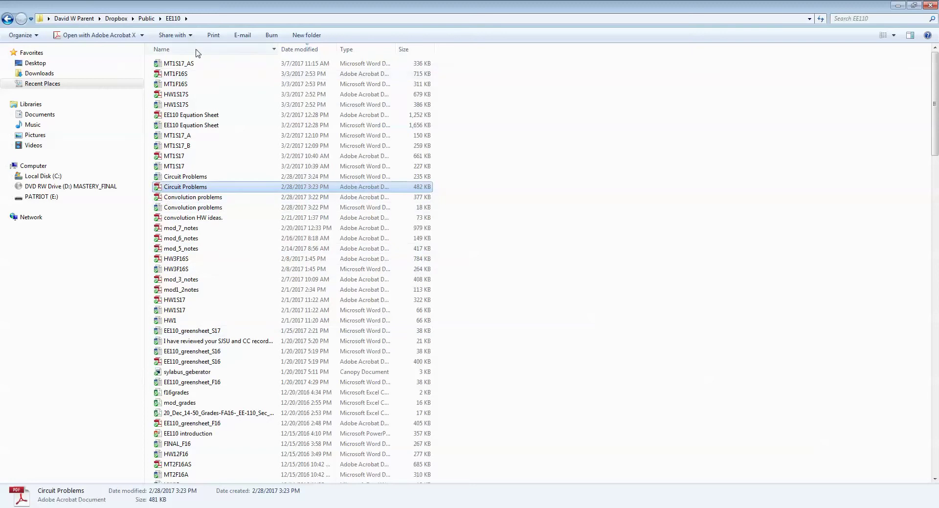
right_click(181, 192)
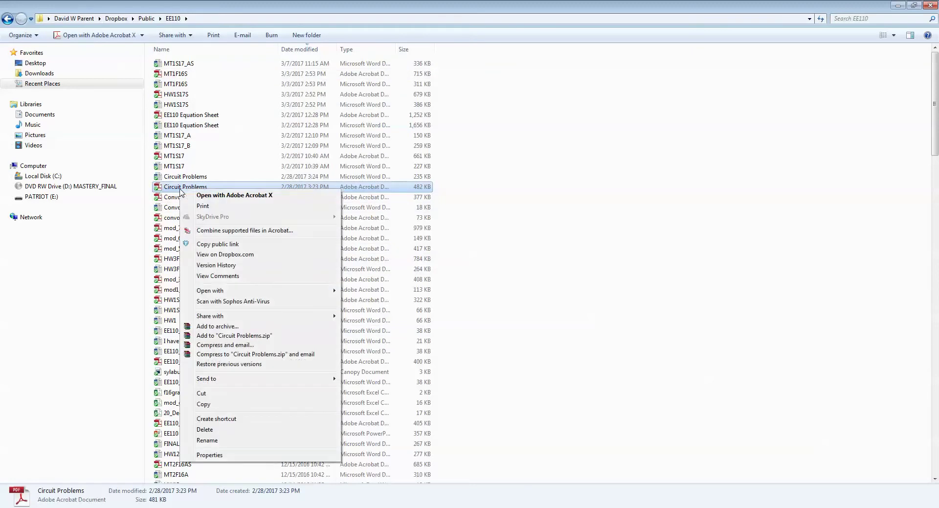
click(214, 244)
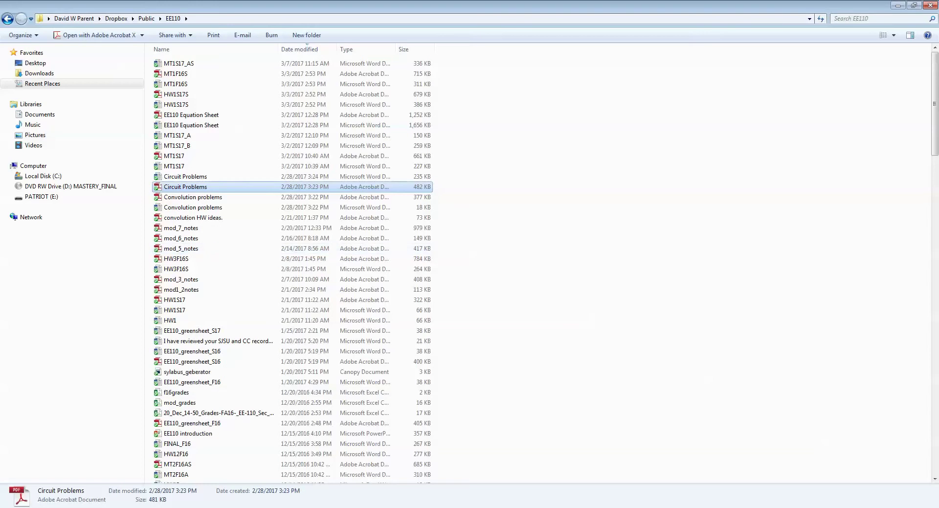
click(317, 507)
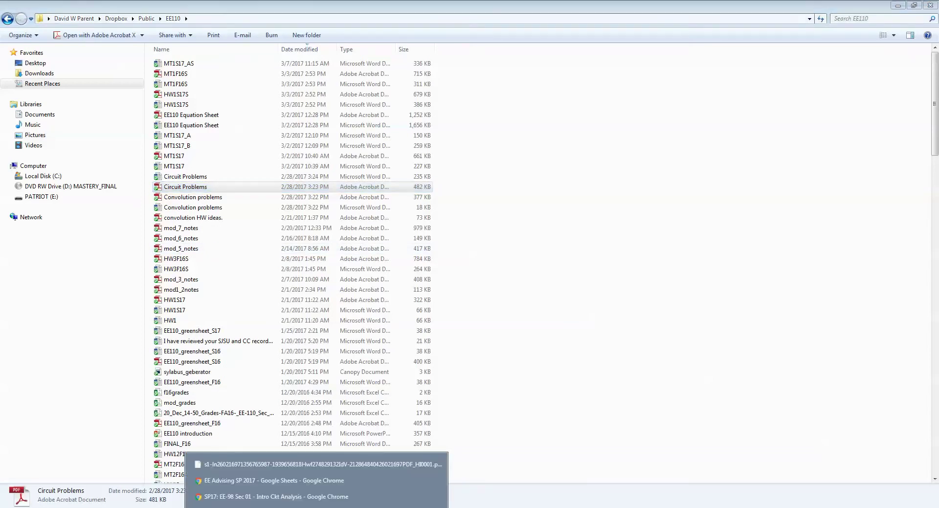
click(276, 496)
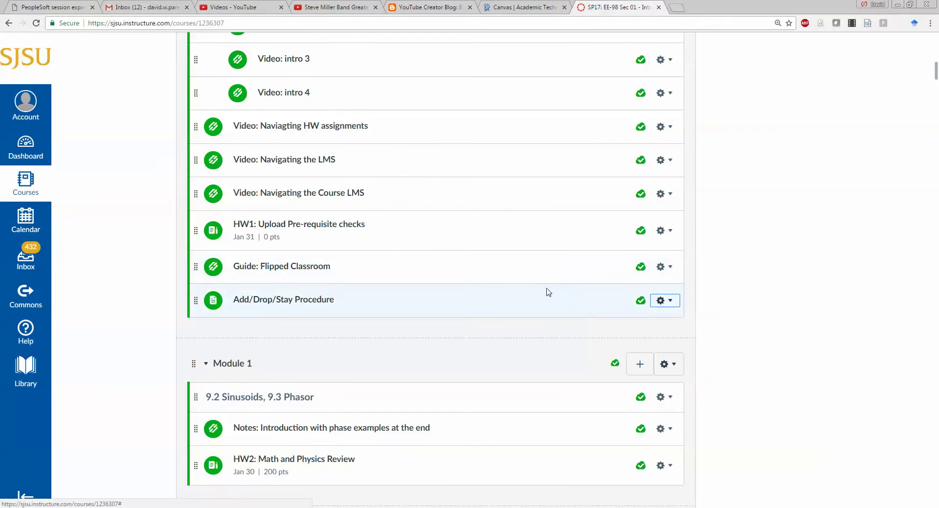
Step: Add an External URL item named 'name' with the pasted Dropbox PDF link to Start Here
scroll(543, 298, up, 10)
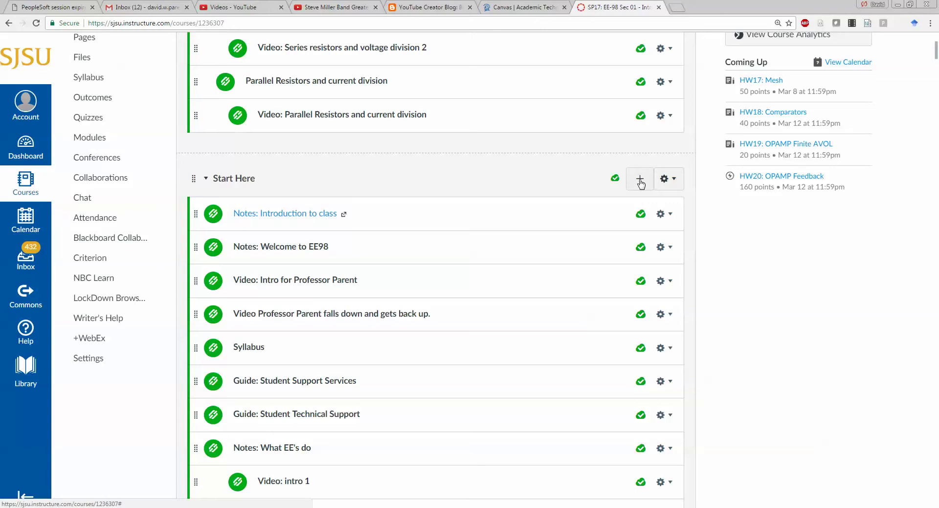
click(640, 179)
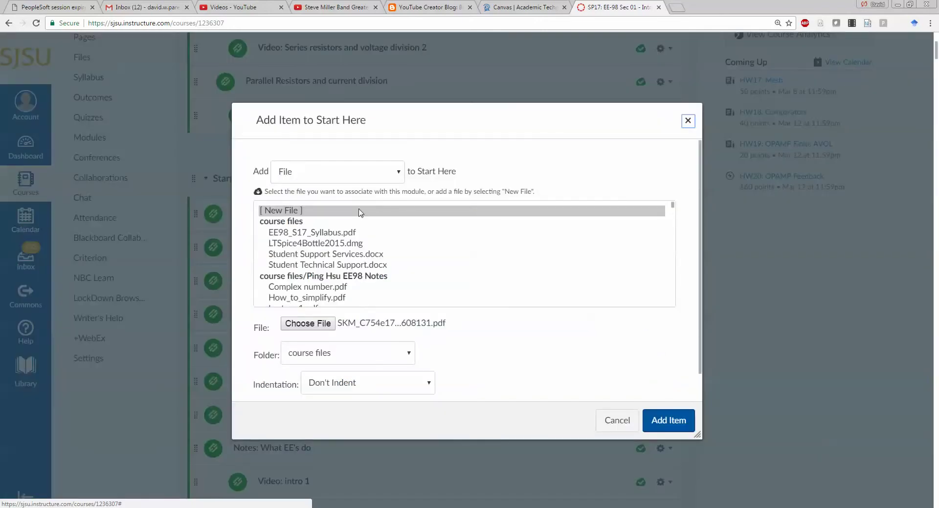
click(314, 181)
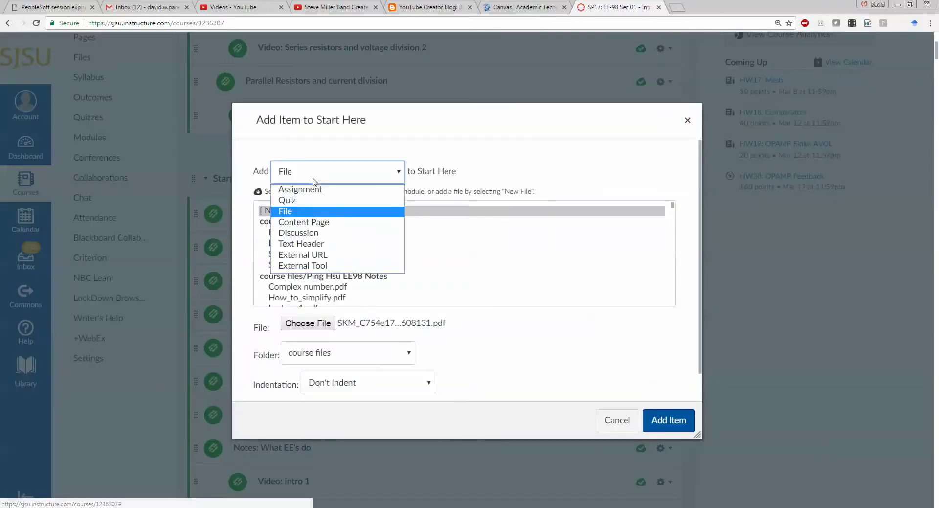
click(313, 255)
click(328, 207)
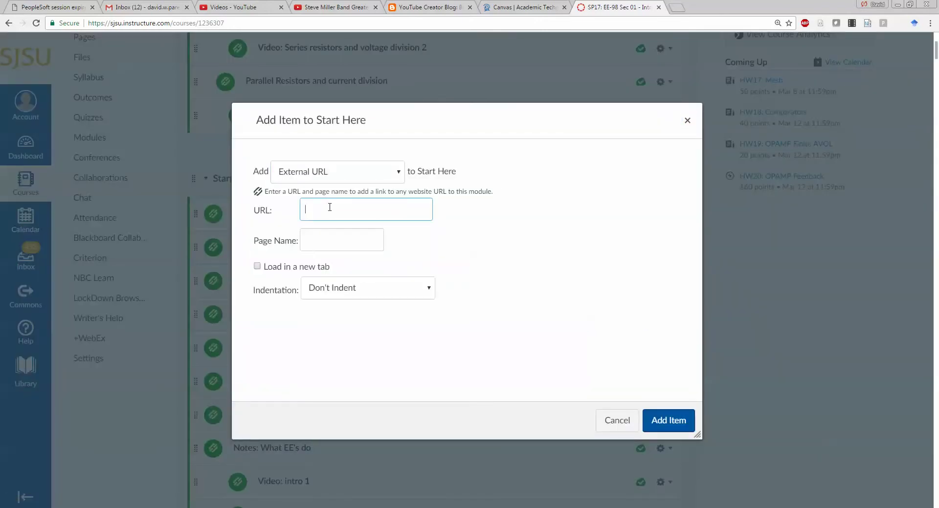
key(ctrl+v)
click(332, 245)
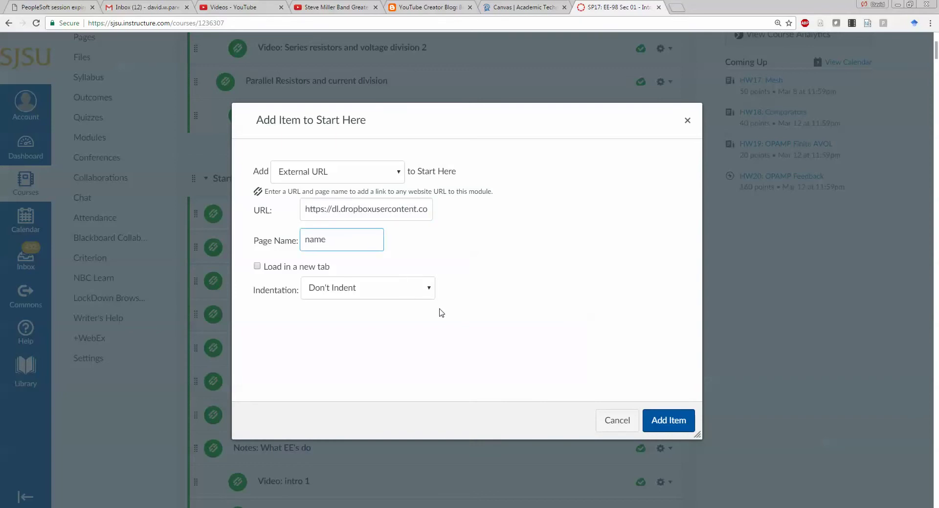
click(669, 424)
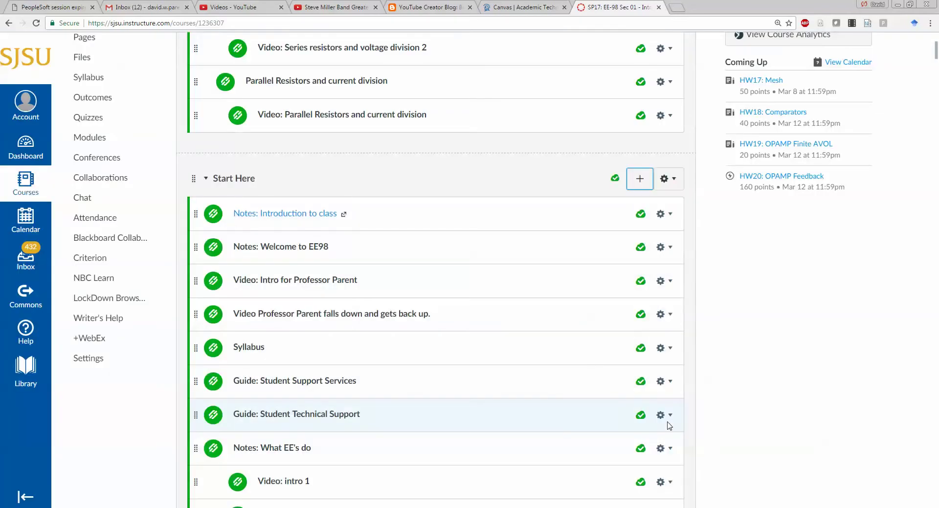
scroll(539, 342, down, 11)
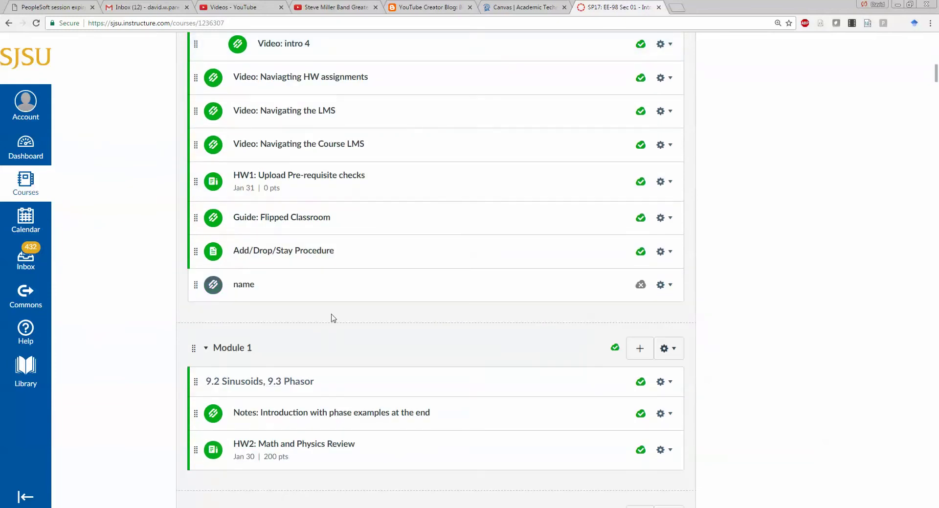
Step: Publish the 'name' link item, clear its URL field in the edit dialog, and switch to YouTube
click(640, 284)
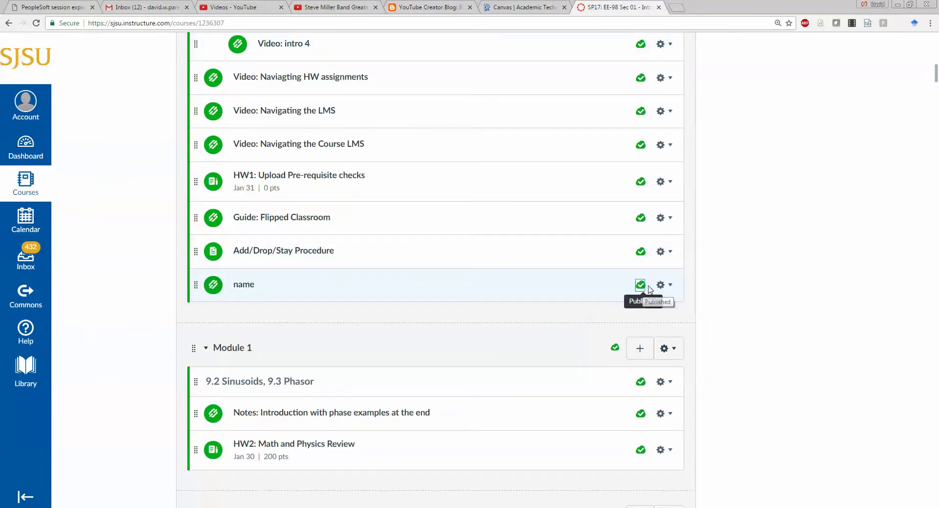
click(670, 285)
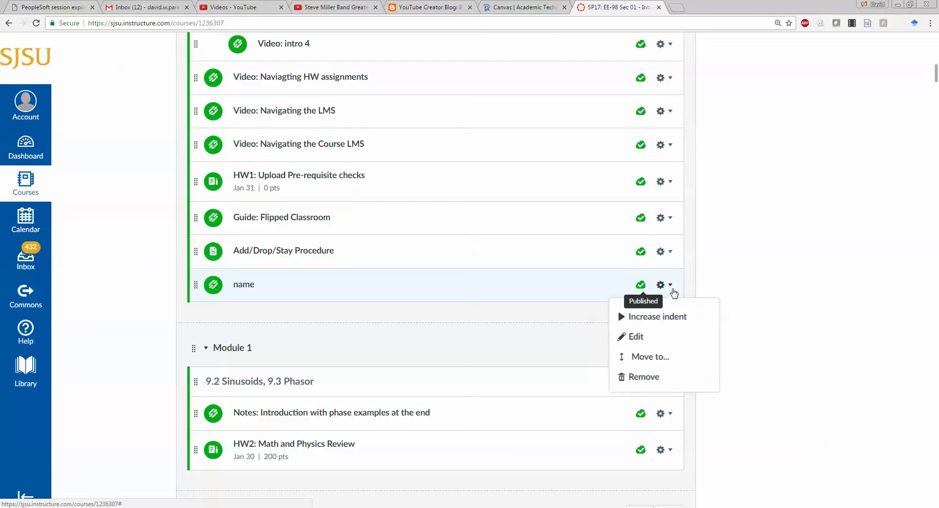
click(641, 336)
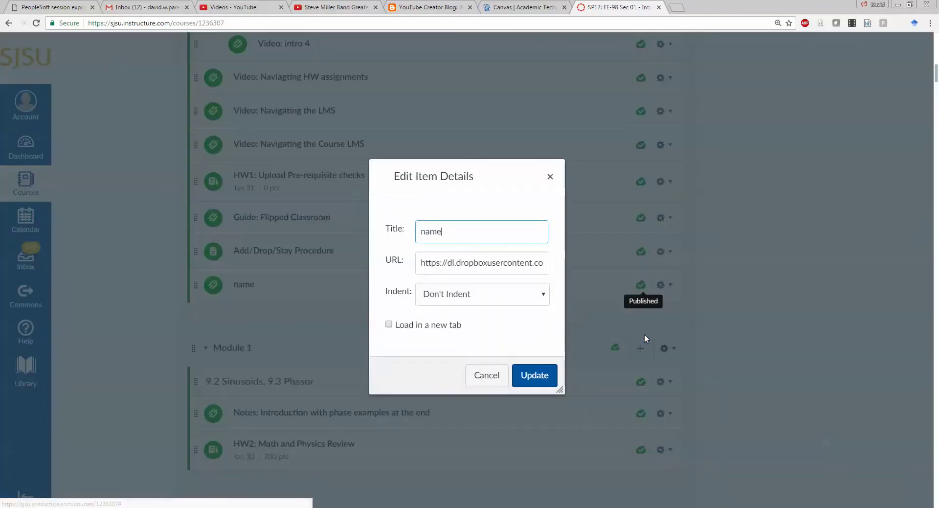
drag(423, 260, 631, 260)
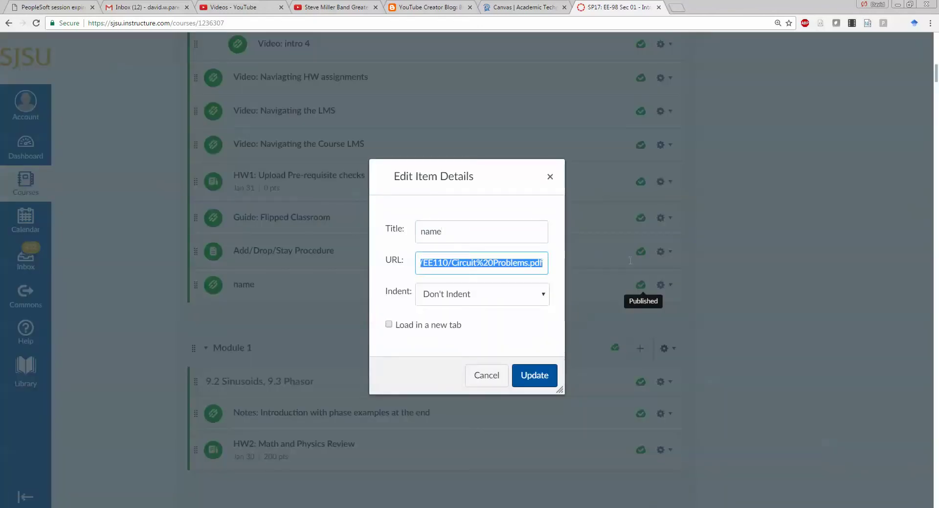
key(BackSpace)
click(217, 6)
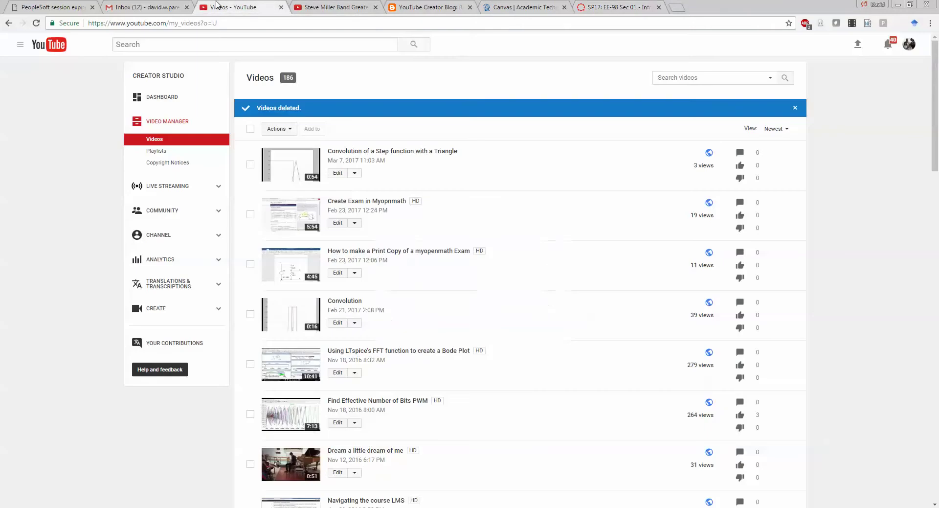
Step: Copy the Convolution of a Step function with a Triangle video URL into the 'name' item and update it
click(342, 177)
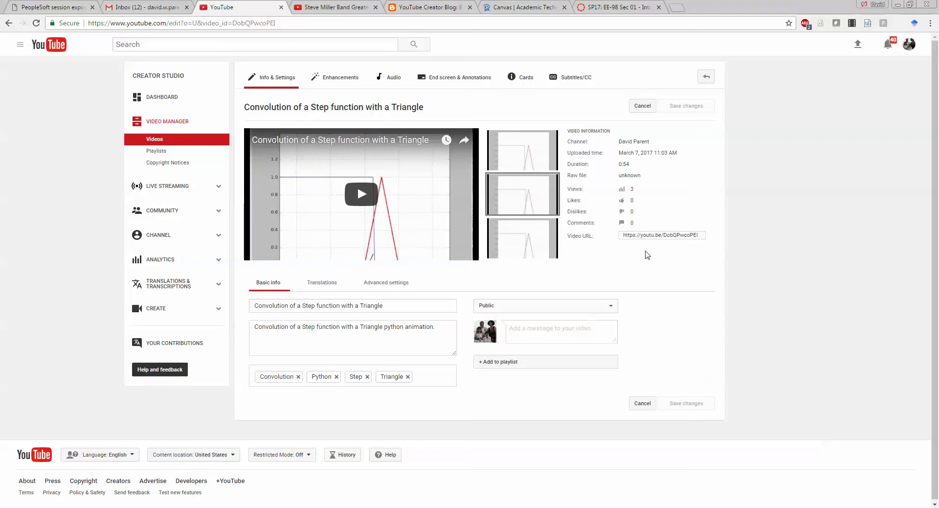
drag(703, 235, 604, 233)
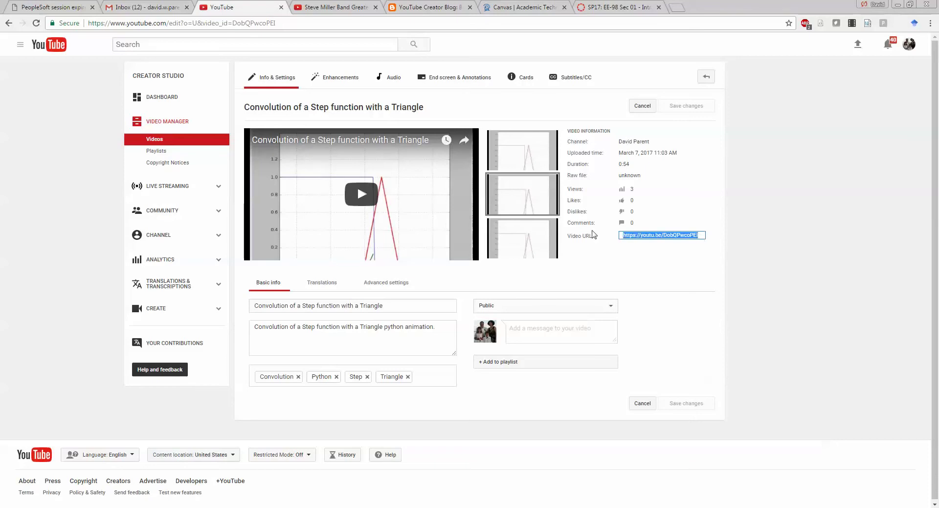
click(625, 8)
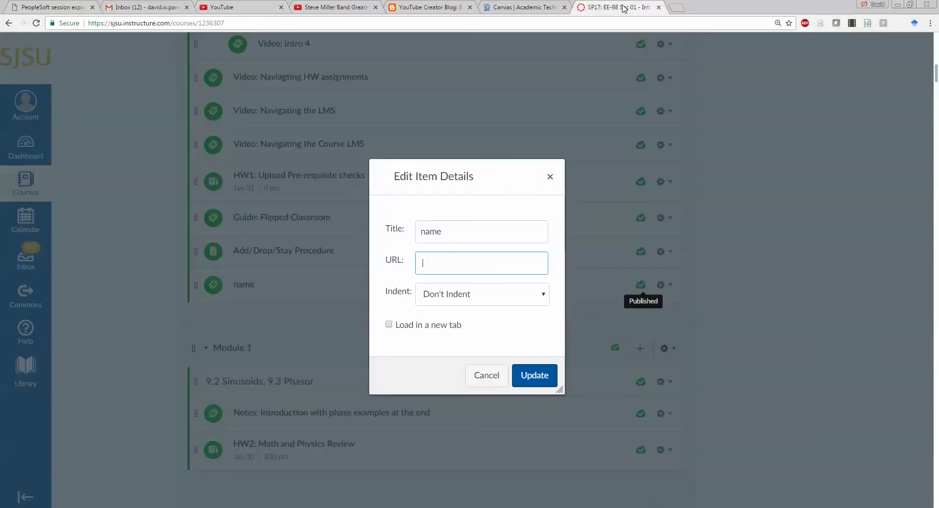
key(ctrl+v)
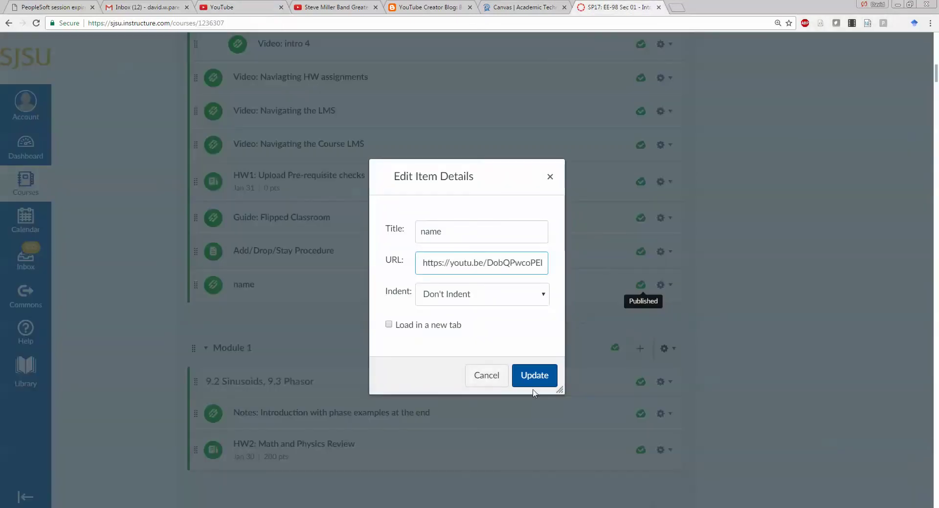
click(534, 384)
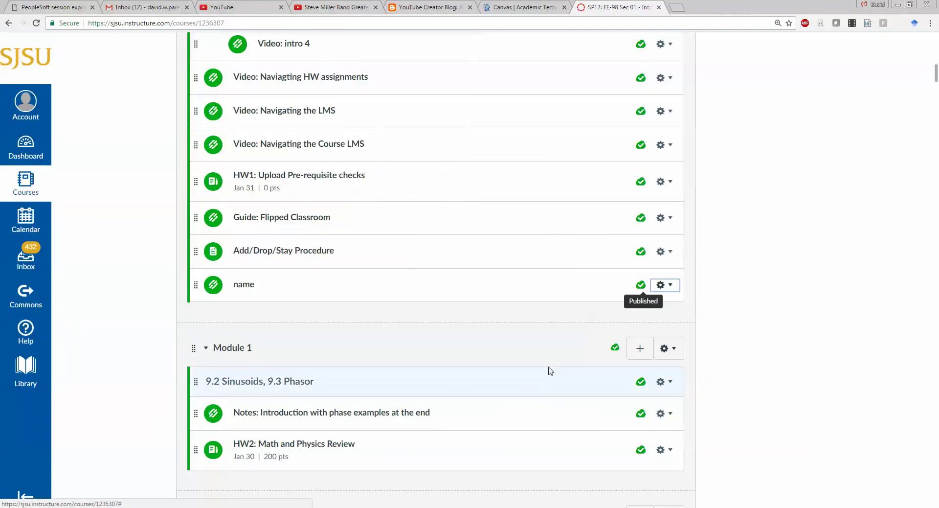
Step: Delete the 'name' link from Start Here and confirm the removal
click(669, 286)
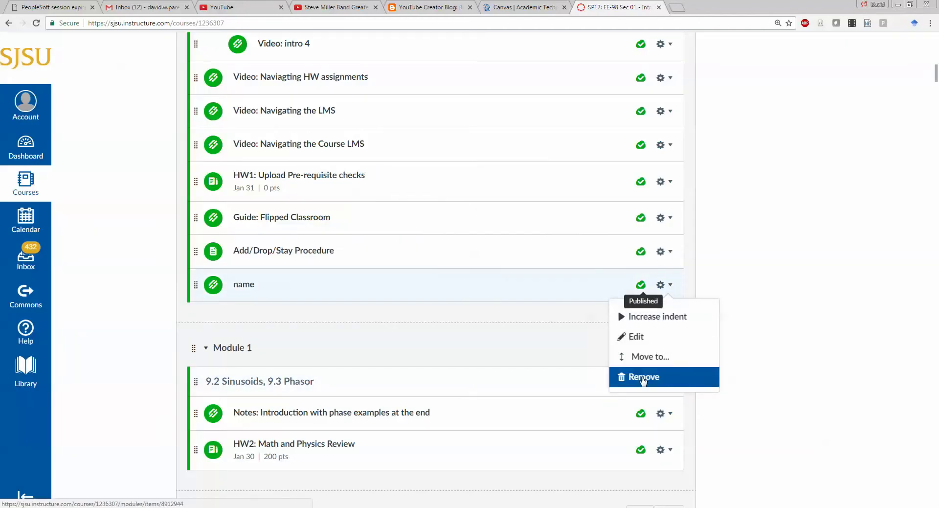
click(643, 379)
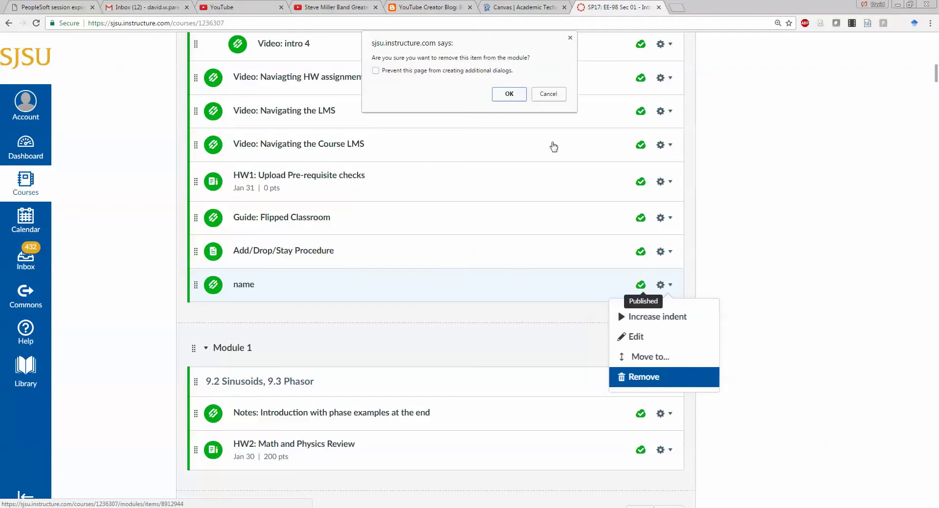
click(507, 98)
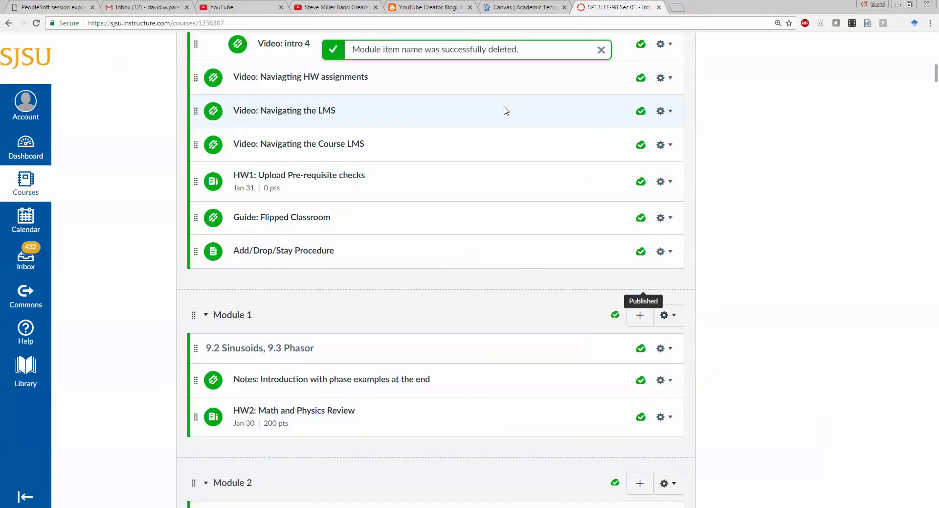
scroll(615, 158, up, 15)
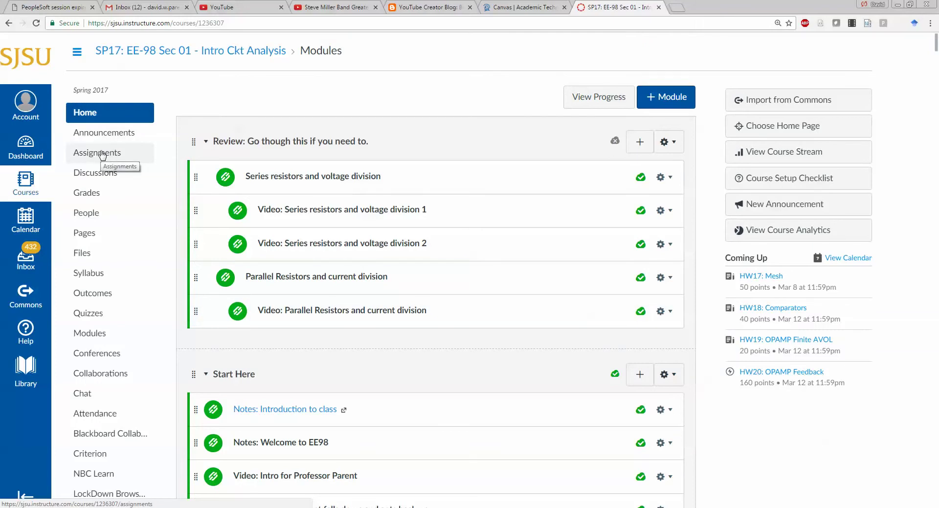
Step: Review the EE-98 assignment groups: Quiz/Home Work 15%, Project 10%, Final 25%, Midterms 50%, and open a group's gear menu
click(101, 154)
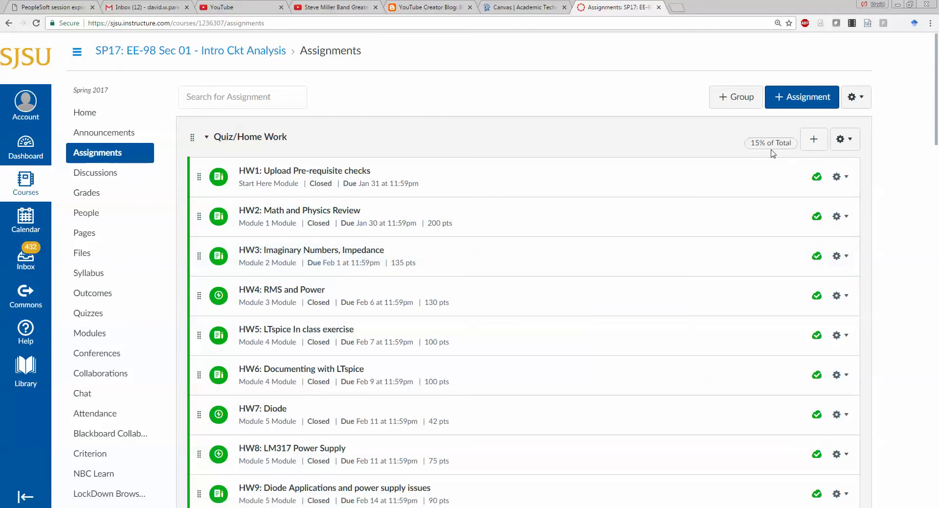
scroll(773, 154, down, 20)
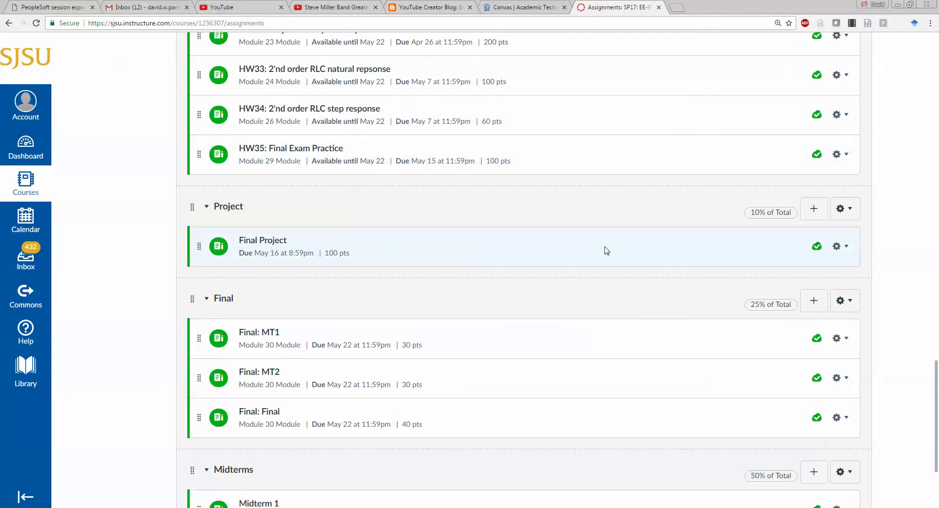
scroll(771, 223, down, 3)
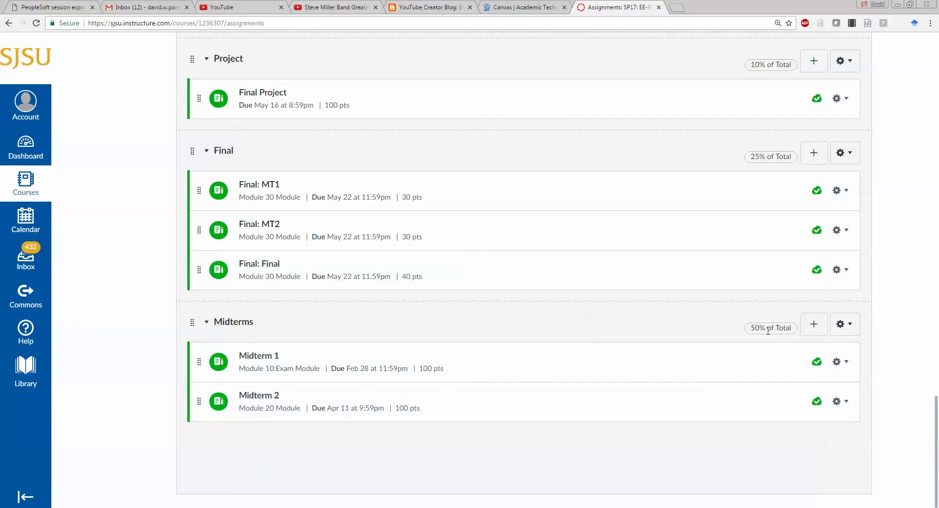
click(854, 331)
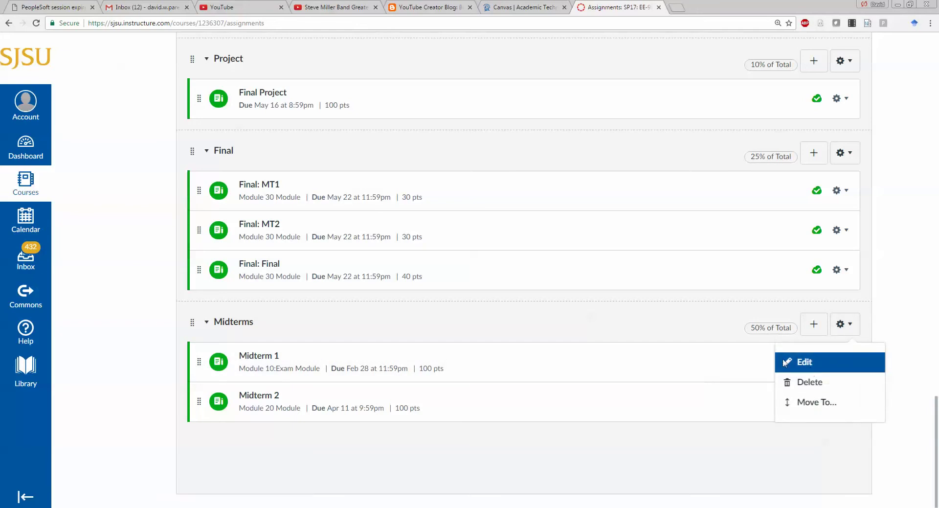
scroll(699, 355, up, 20)
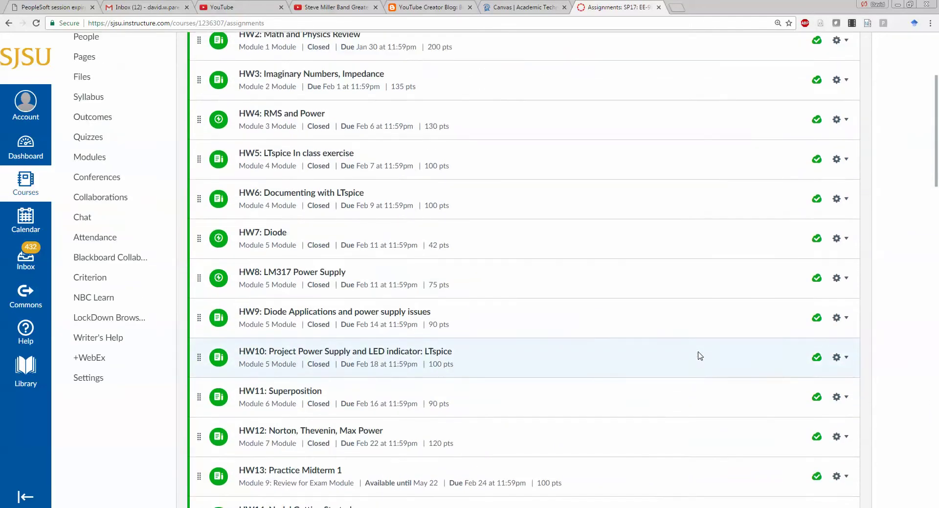
scroll(700, 356, up, 3)
click(854, 146)
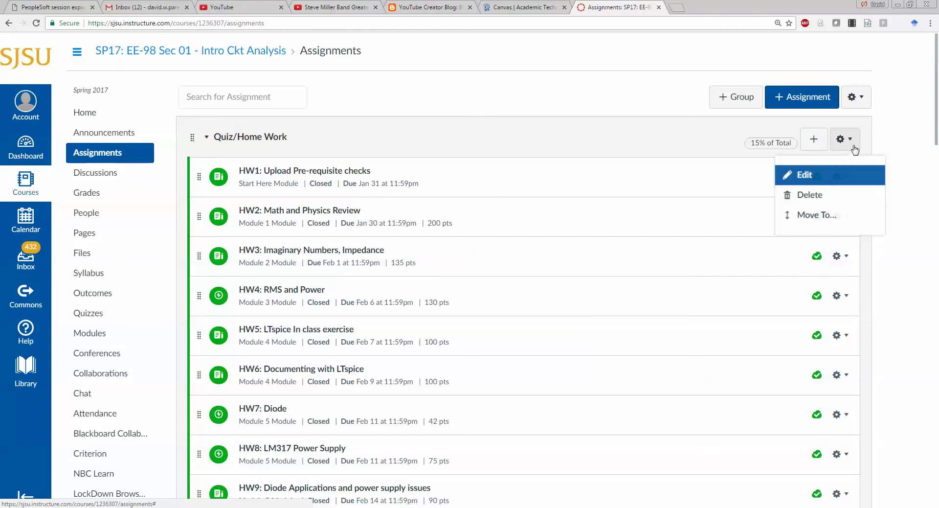
click(805, 177)
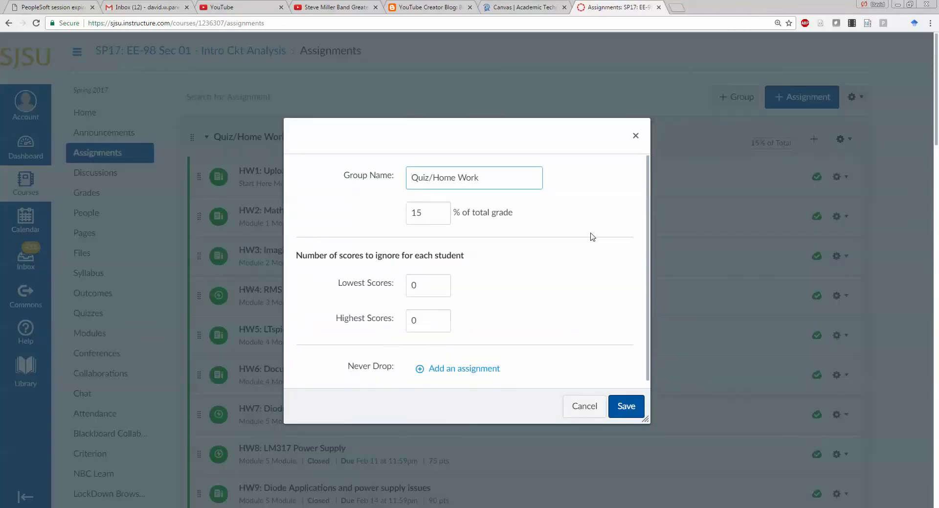
drag(435, 285, 376, 286)
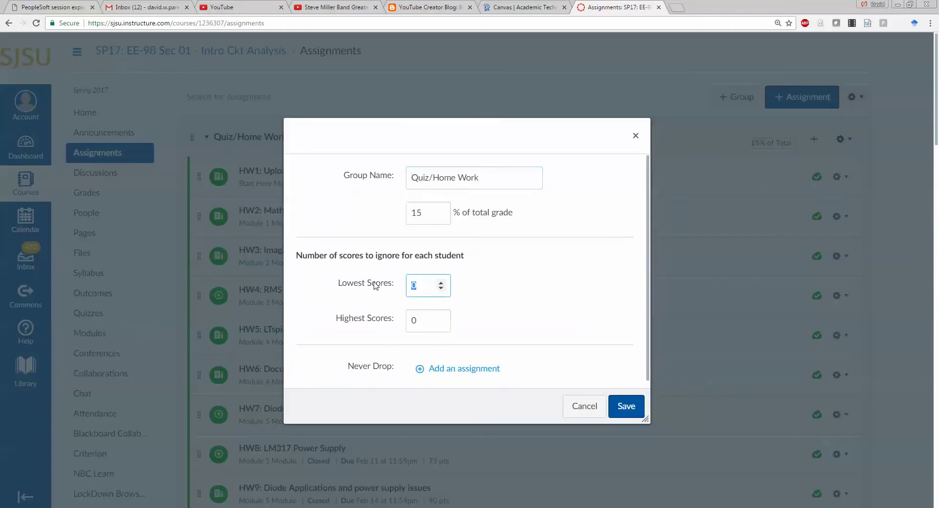
key(Tab)
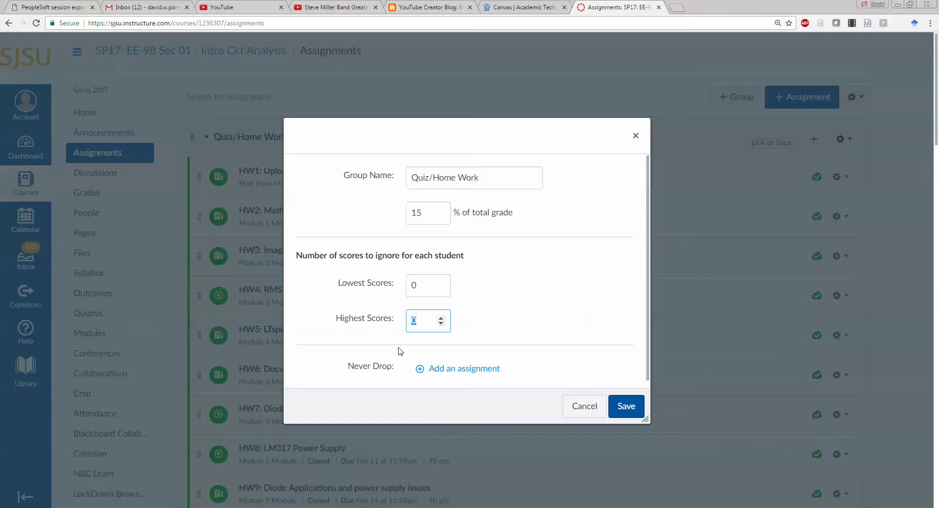
click(577, 408)
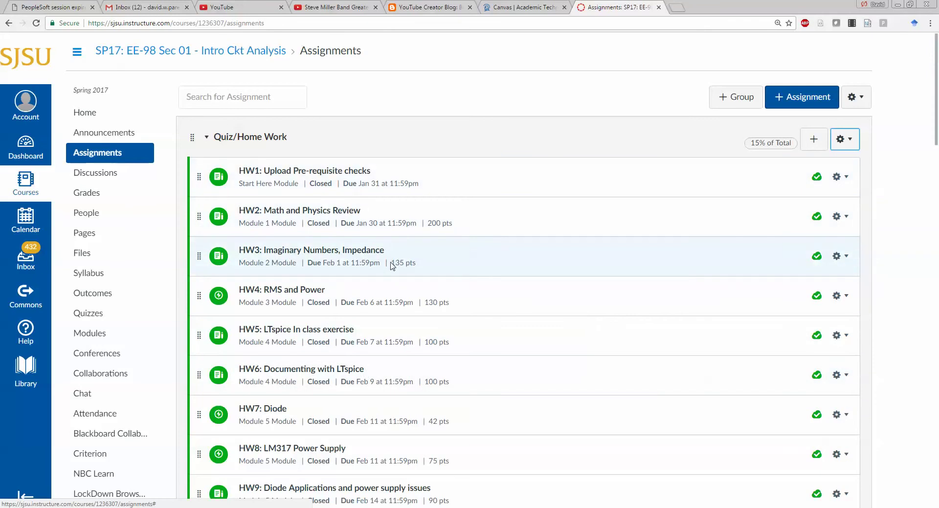
Step: Open the course gradebook and browse the assignment columns, including HW21
click(94, 197)
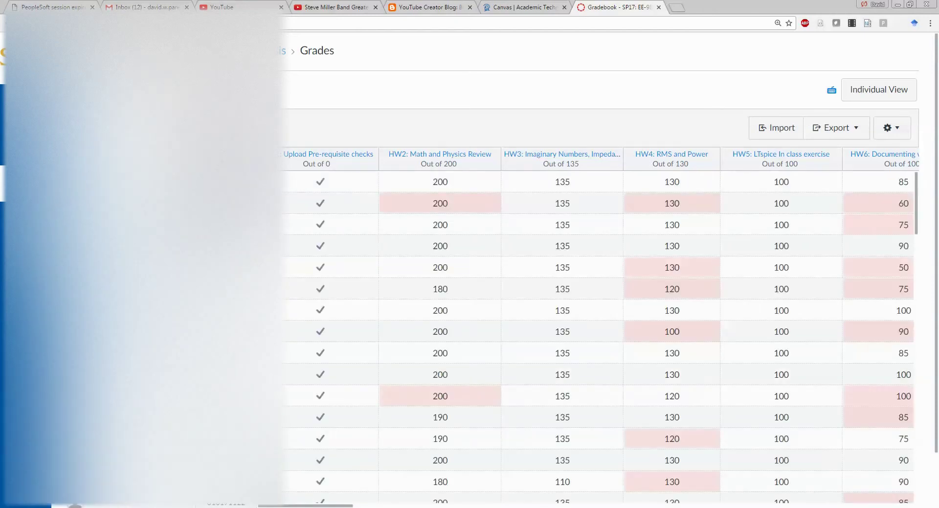
mouse_move(417, 208)
drag(330, 506, 628, 506)
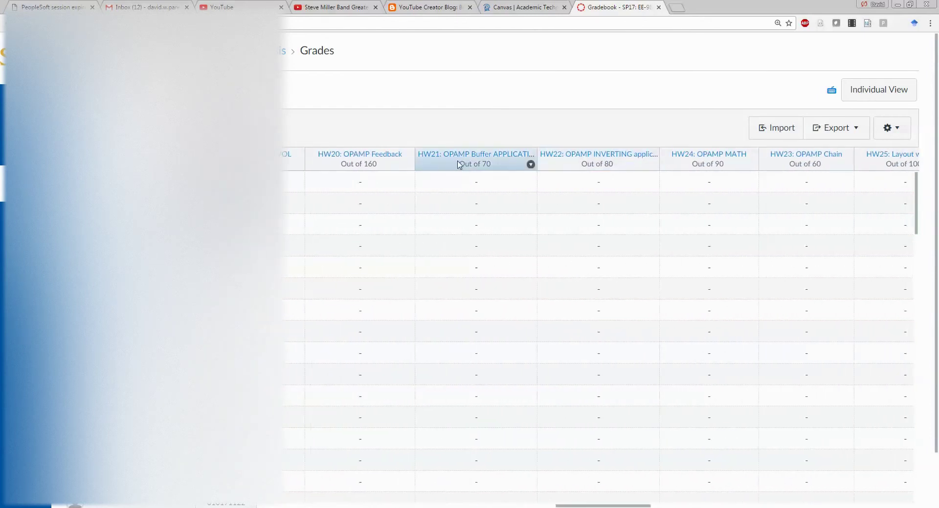
click(478, 188)
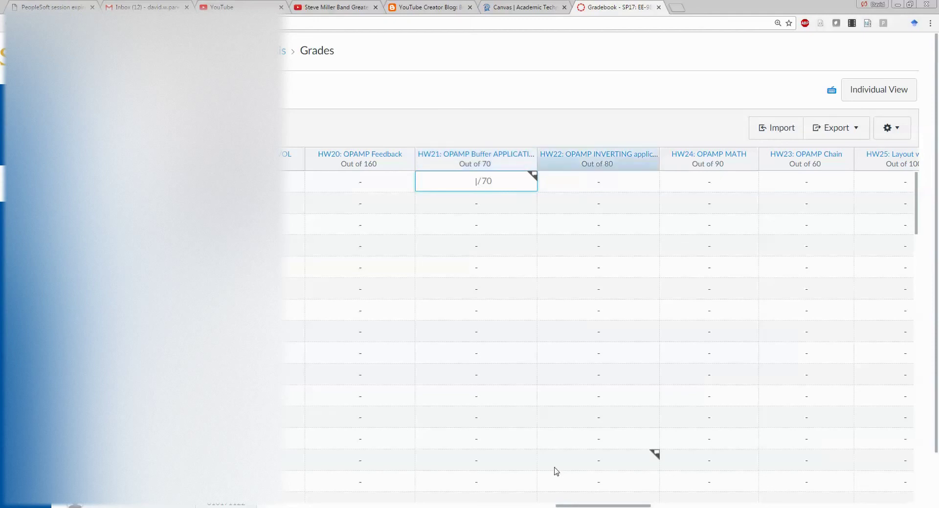
drag(585, 505, 759, 506)
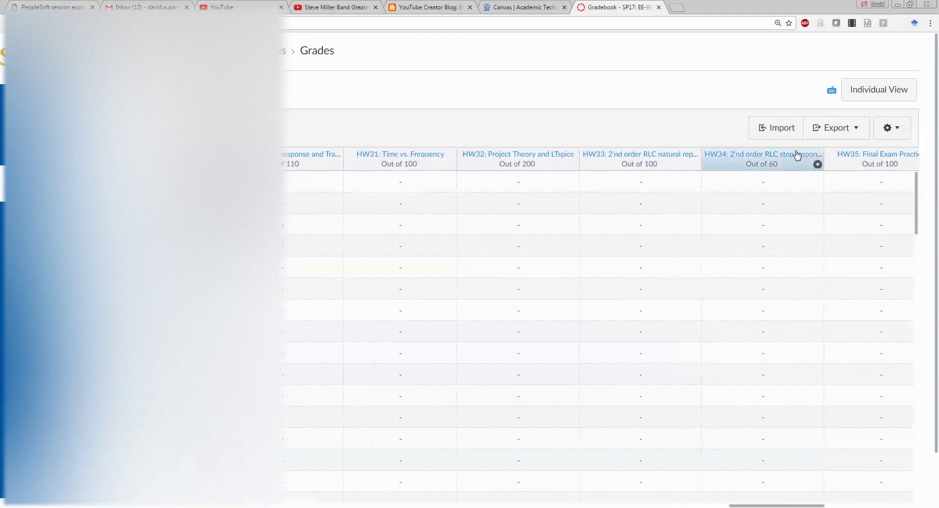
Step: Export the gradebook as a CSV file and open the downloaded grades file in Excel
click(841, 129)
click(823, 155)
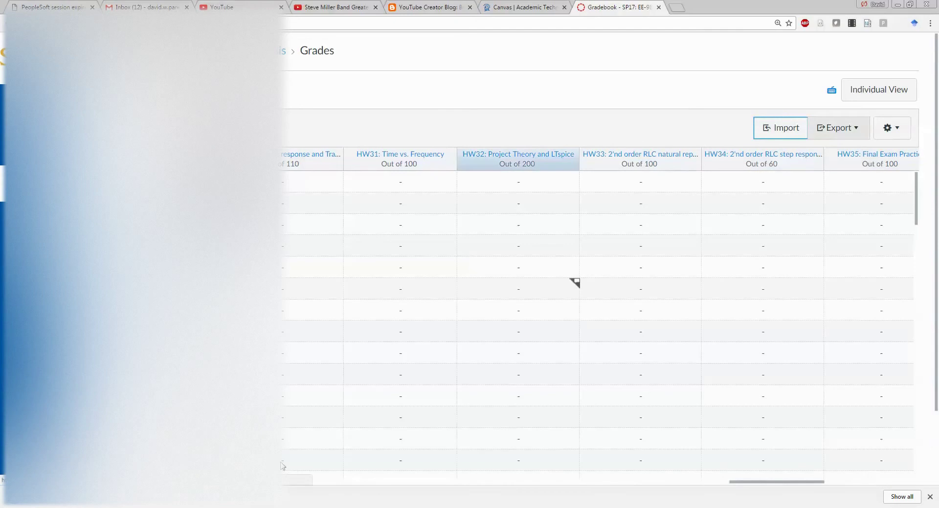
click(47, 502)
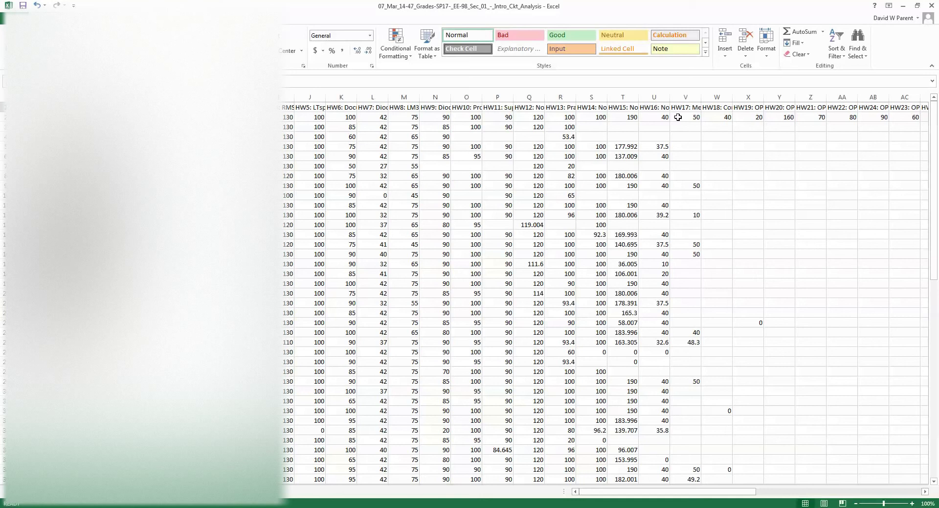
Step: Inspect cells in the grades sheet, close the SP17 workbook, and back out of the ENG00011 save prompts
click(688, 146)
click(747, 137)
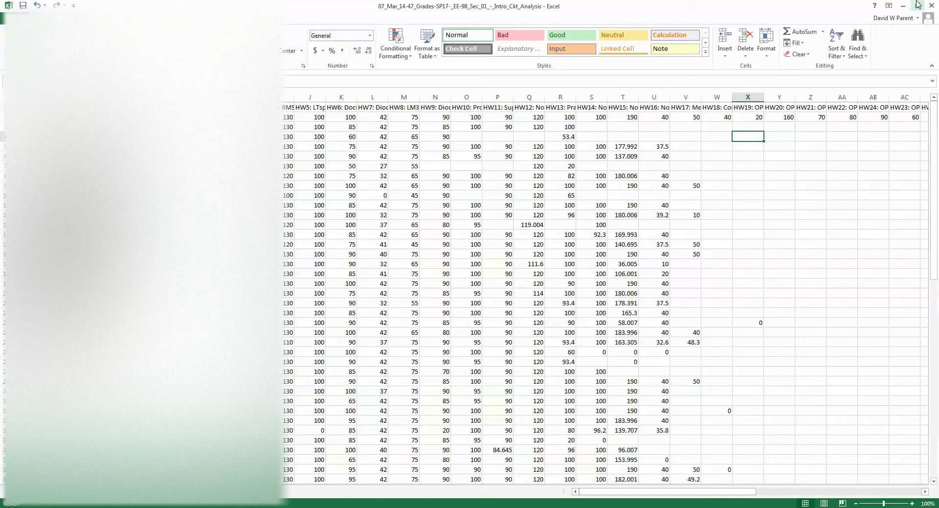
click(931, 5)
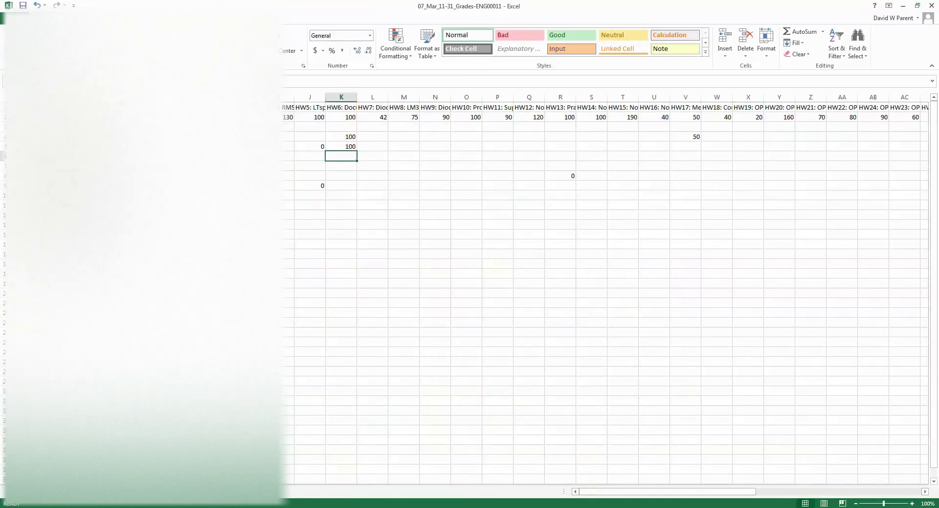
click(929, 7)
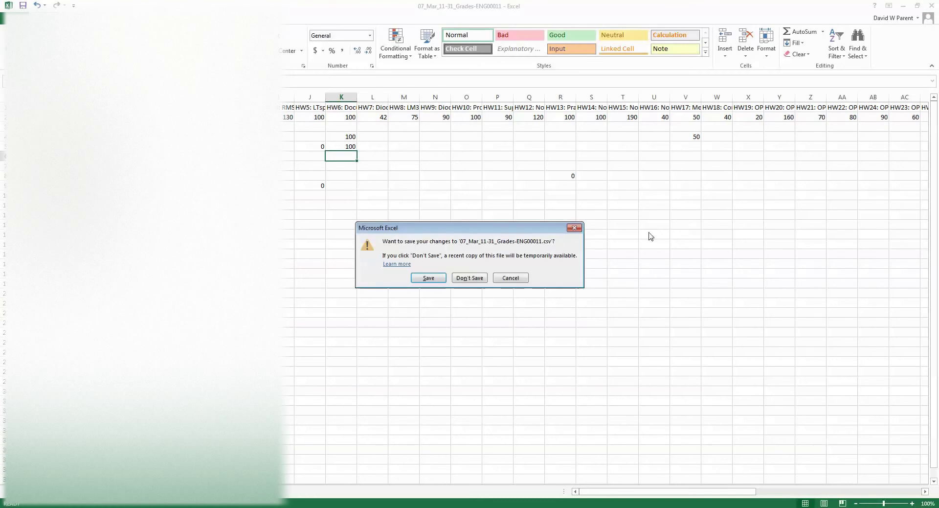
click(425, 280)
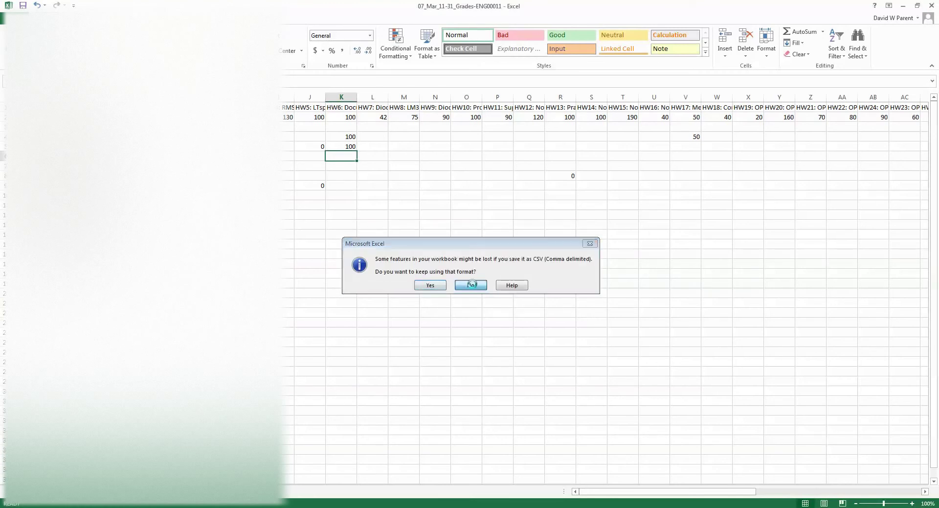
click(471, 285)
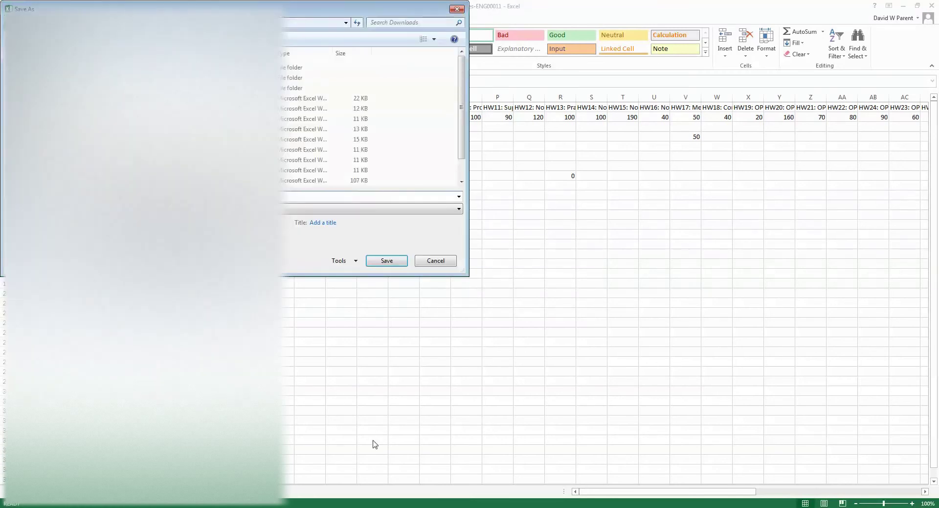
click(426, 262)
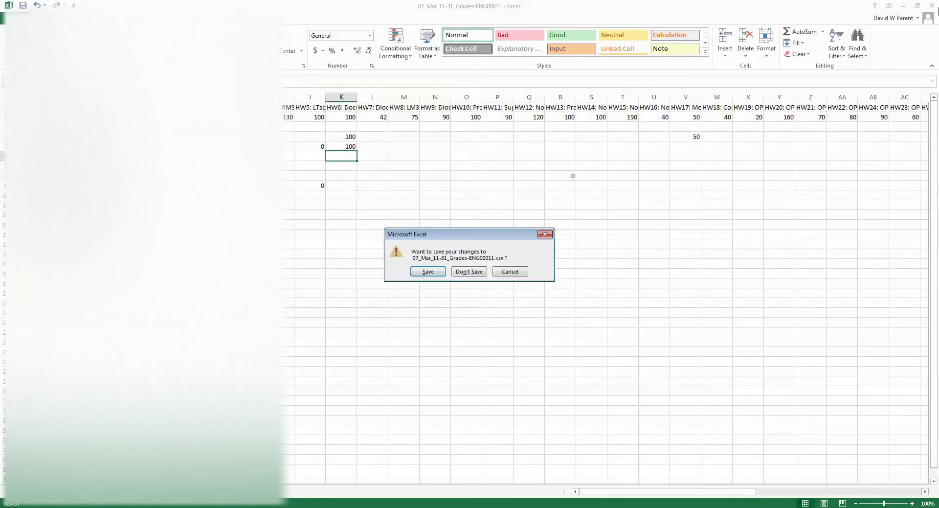
click(510, 272)
Step: Close the ENG00011 workbook without saving and return to the Canvas gradebook in Chrome
click(931, 6)
click(470, 272)
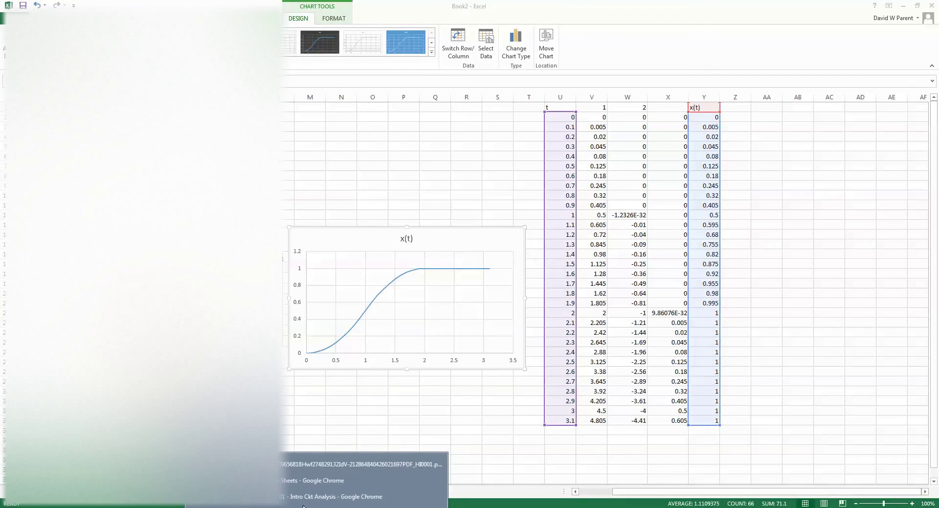
click(302, 499)
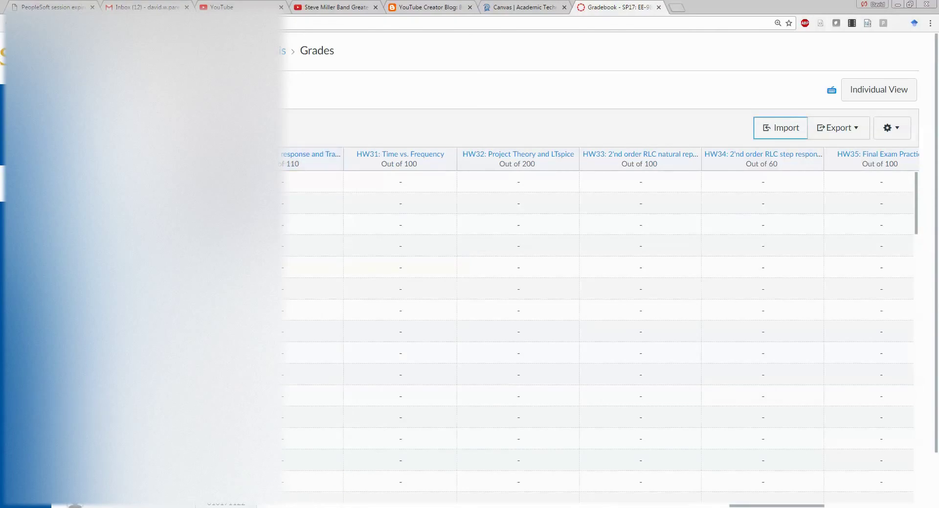
click(782, 128)
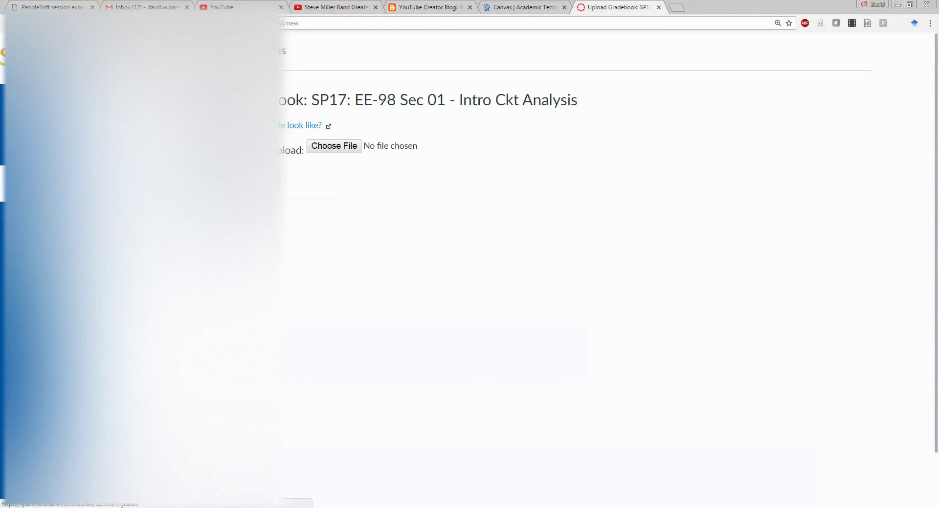
click(93, 150)
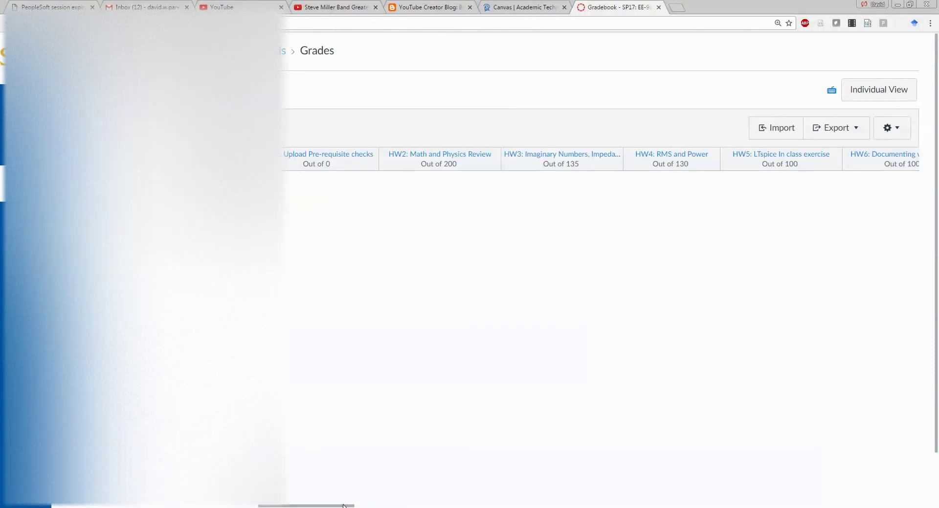
drag(344, 505, 866, 505)
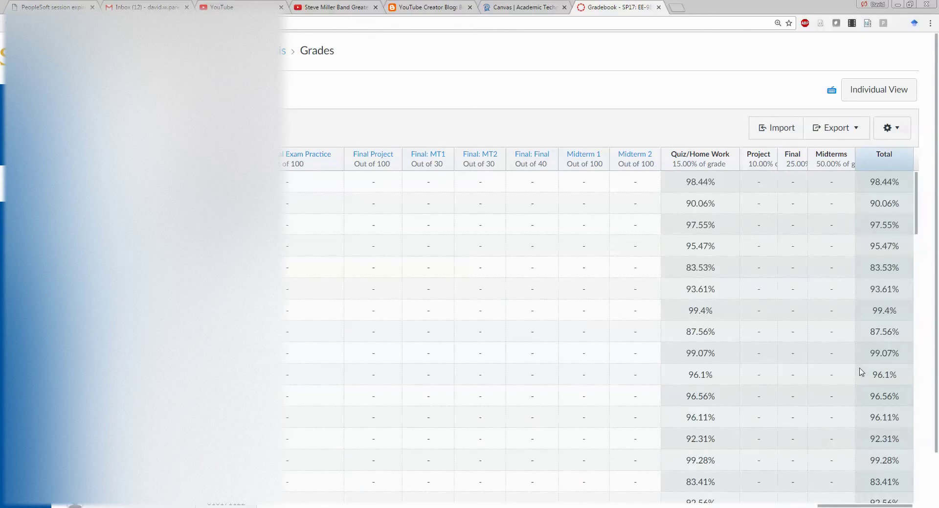
Step: Check the gradebook Export options without exporting, then return to the EE-98 course's Modules page
mouse_move(668, 181)
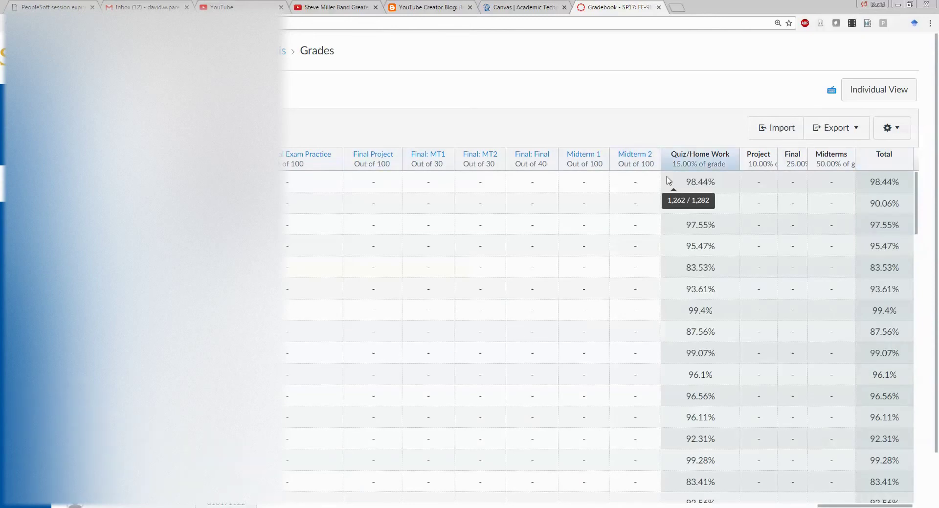
click(852, 129)
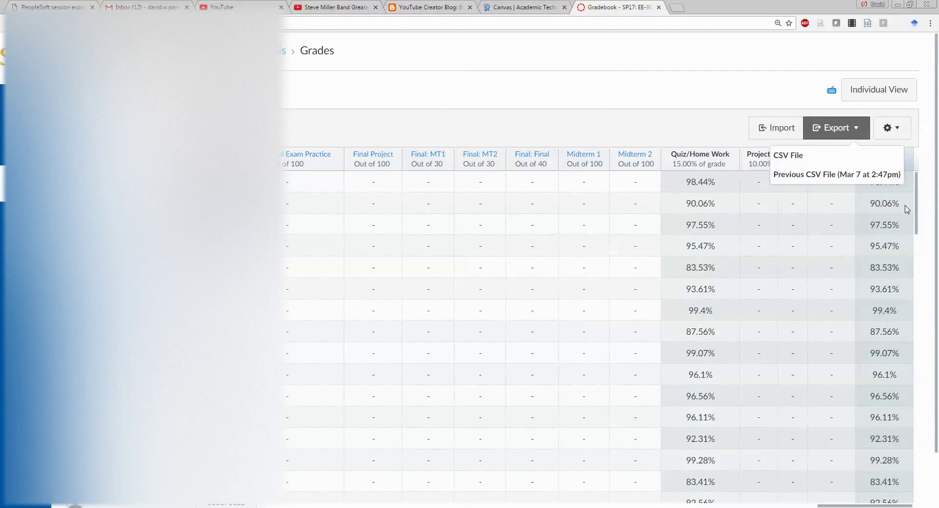
key(Escape)
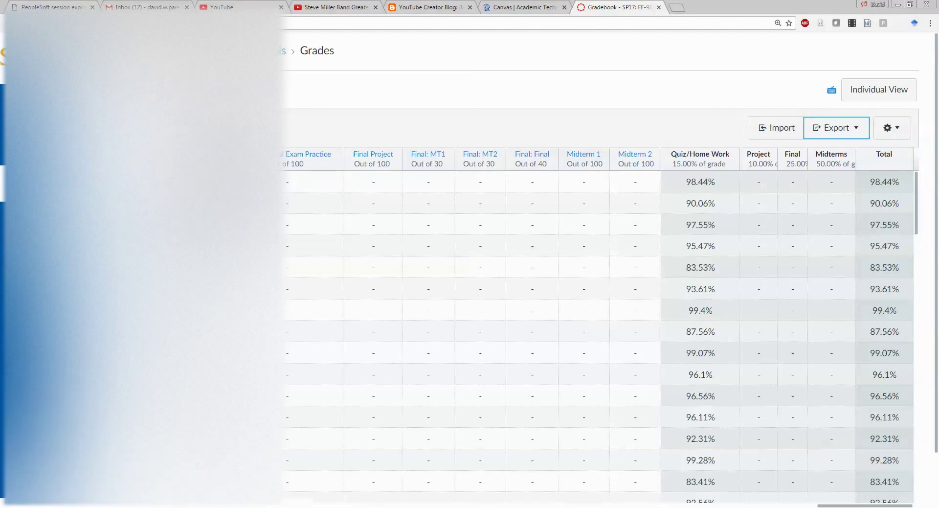
click(20, 183)
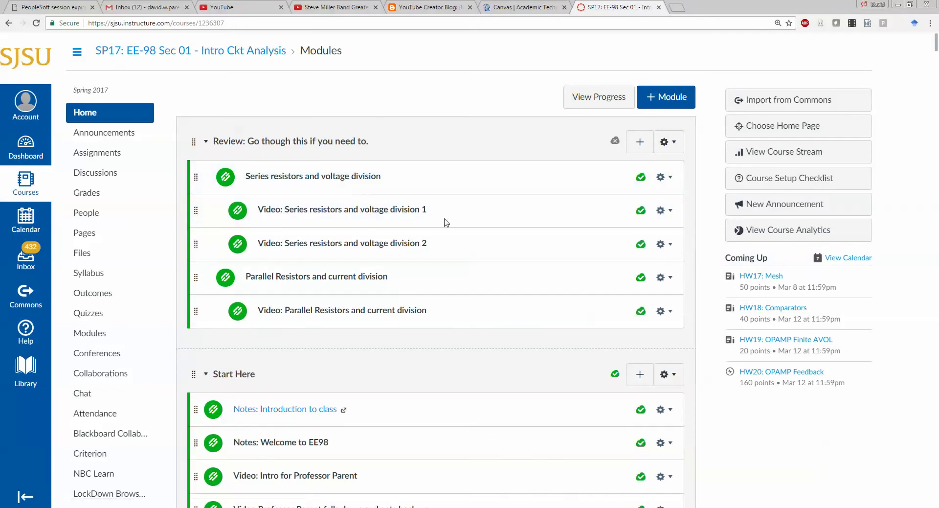
scroll(444, 275, down, 4)
scroll(445, 275, up, 4)
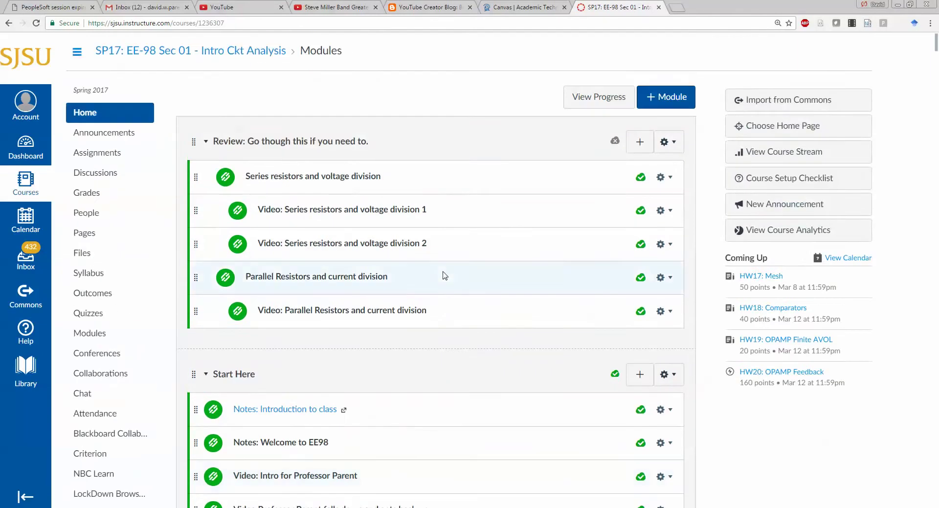
scroll(445, 276, down, 14)
scroll(445, 275, down, 7)
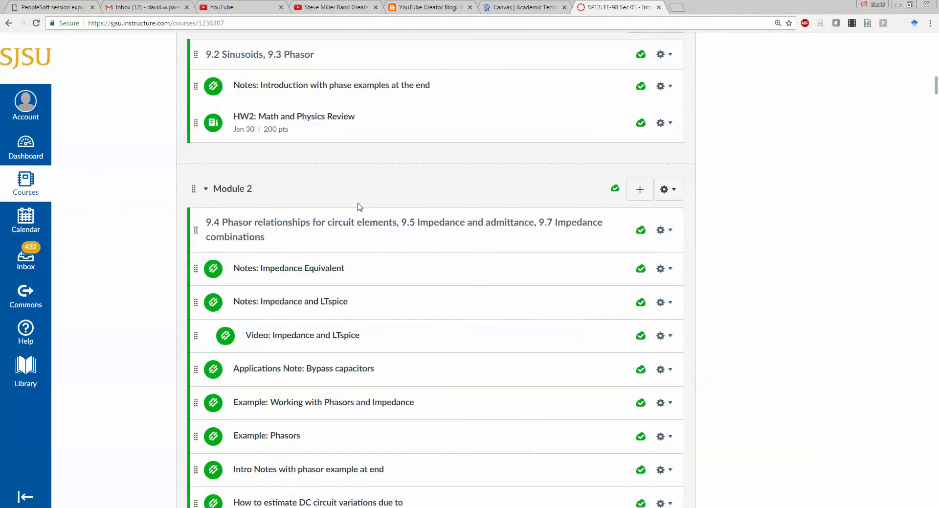
scroll(357, 210, down, 10)
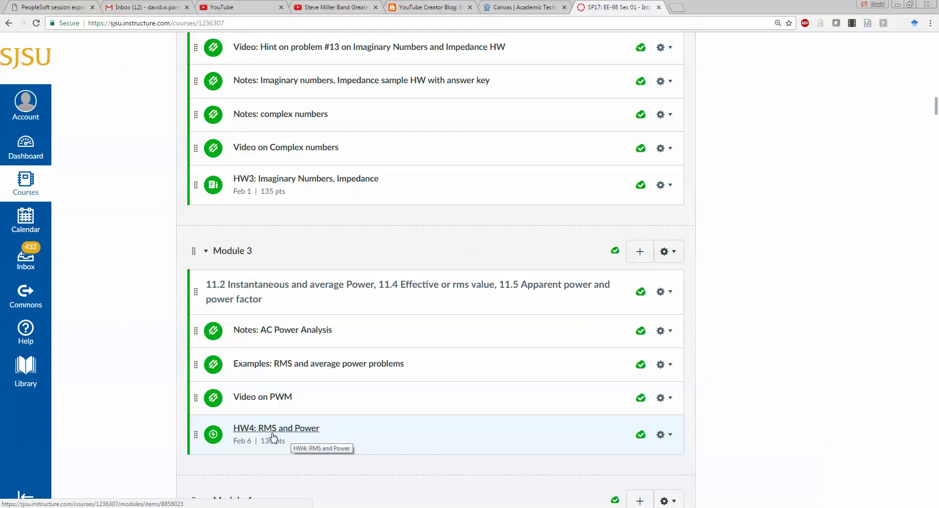
scroll(310, 304, down, 3)
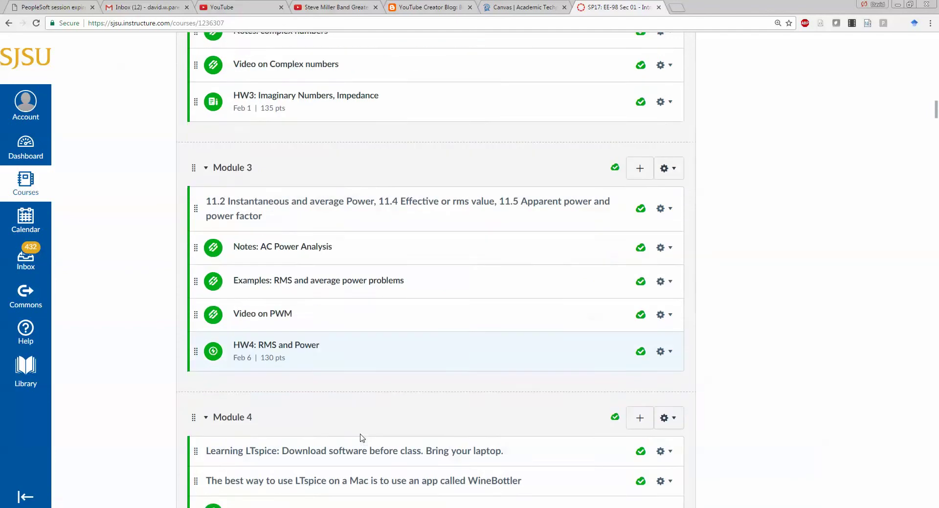
scroll(310, 304, up, 1)
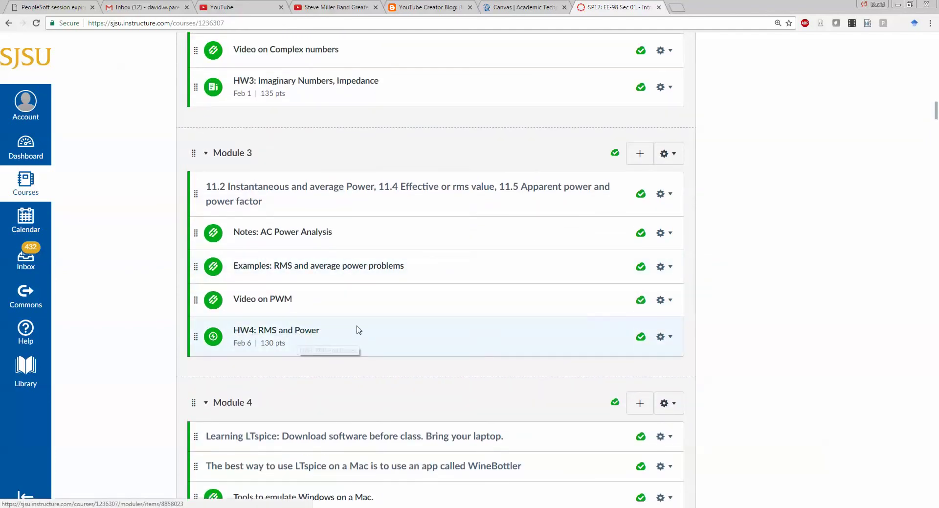
scroll(361, 327, down, 20)
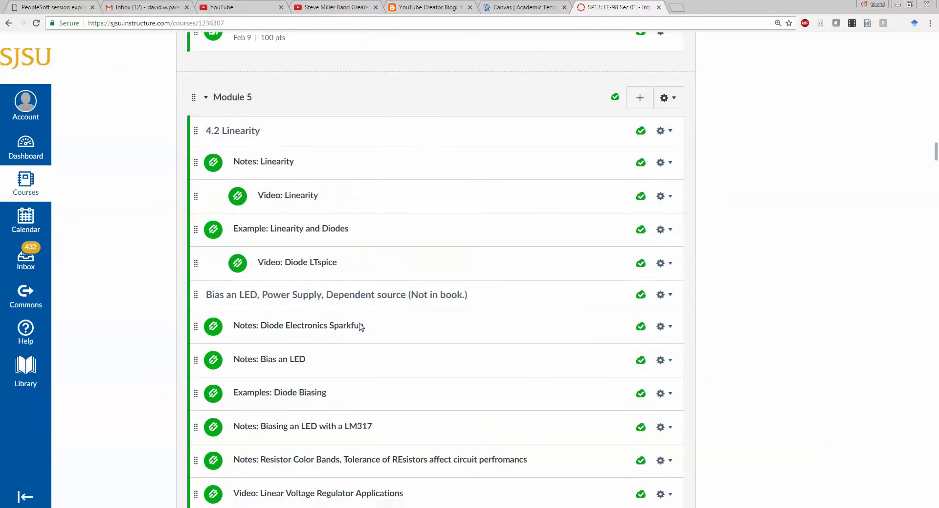
scroll(361, 325, up, 10)
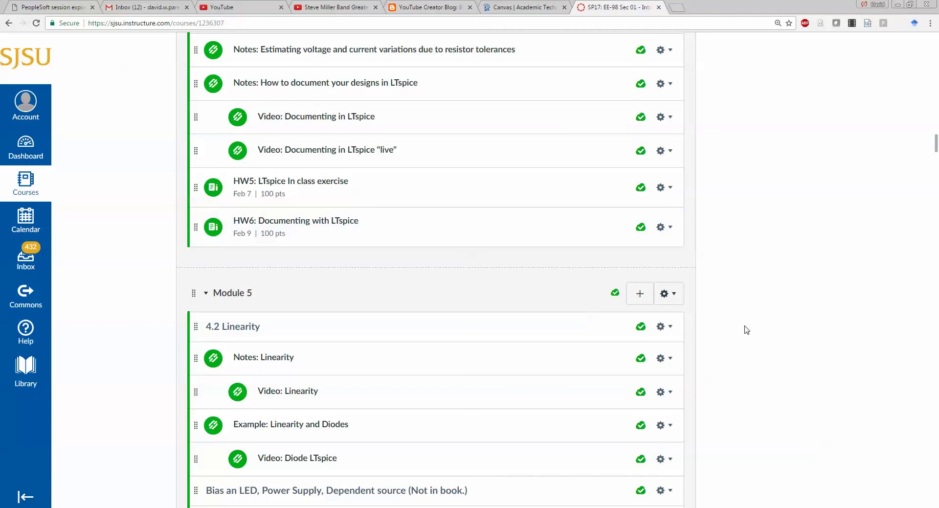
scroll(747, 330, up, 20)
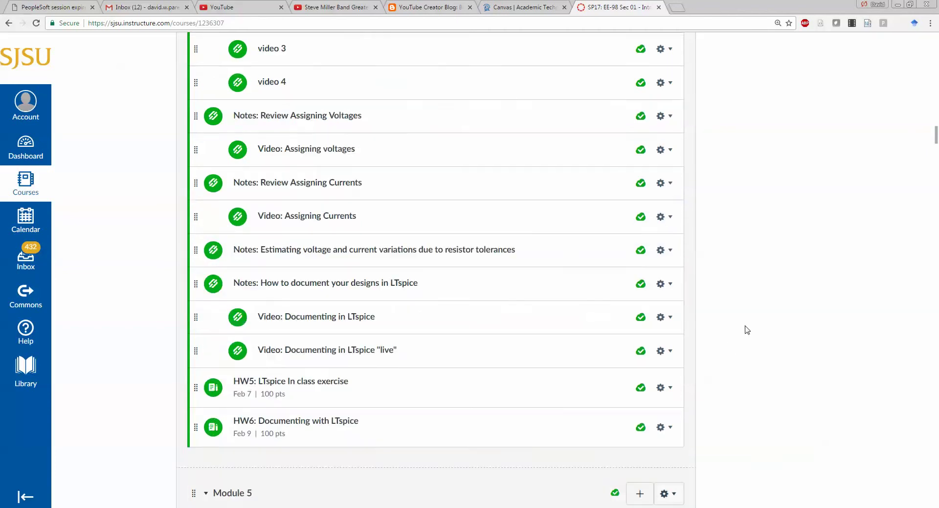
scroll(747, 329, up, 15)
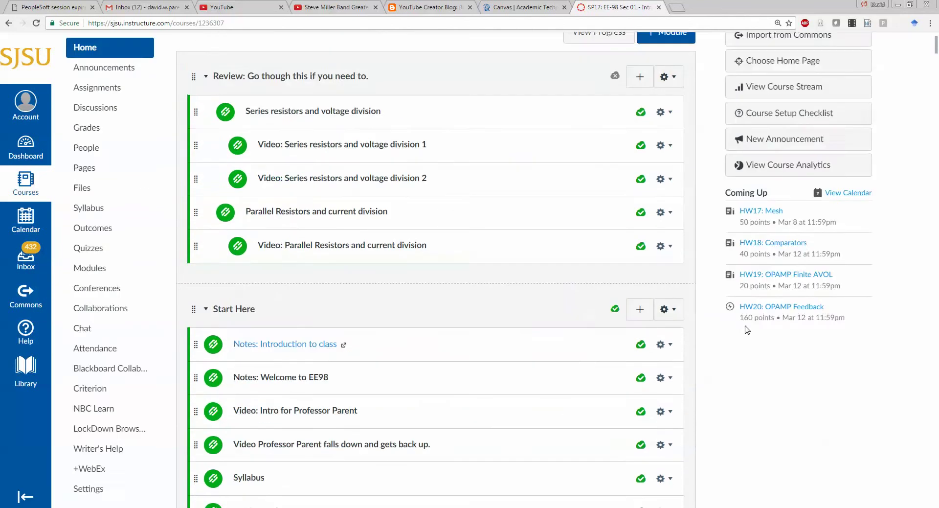